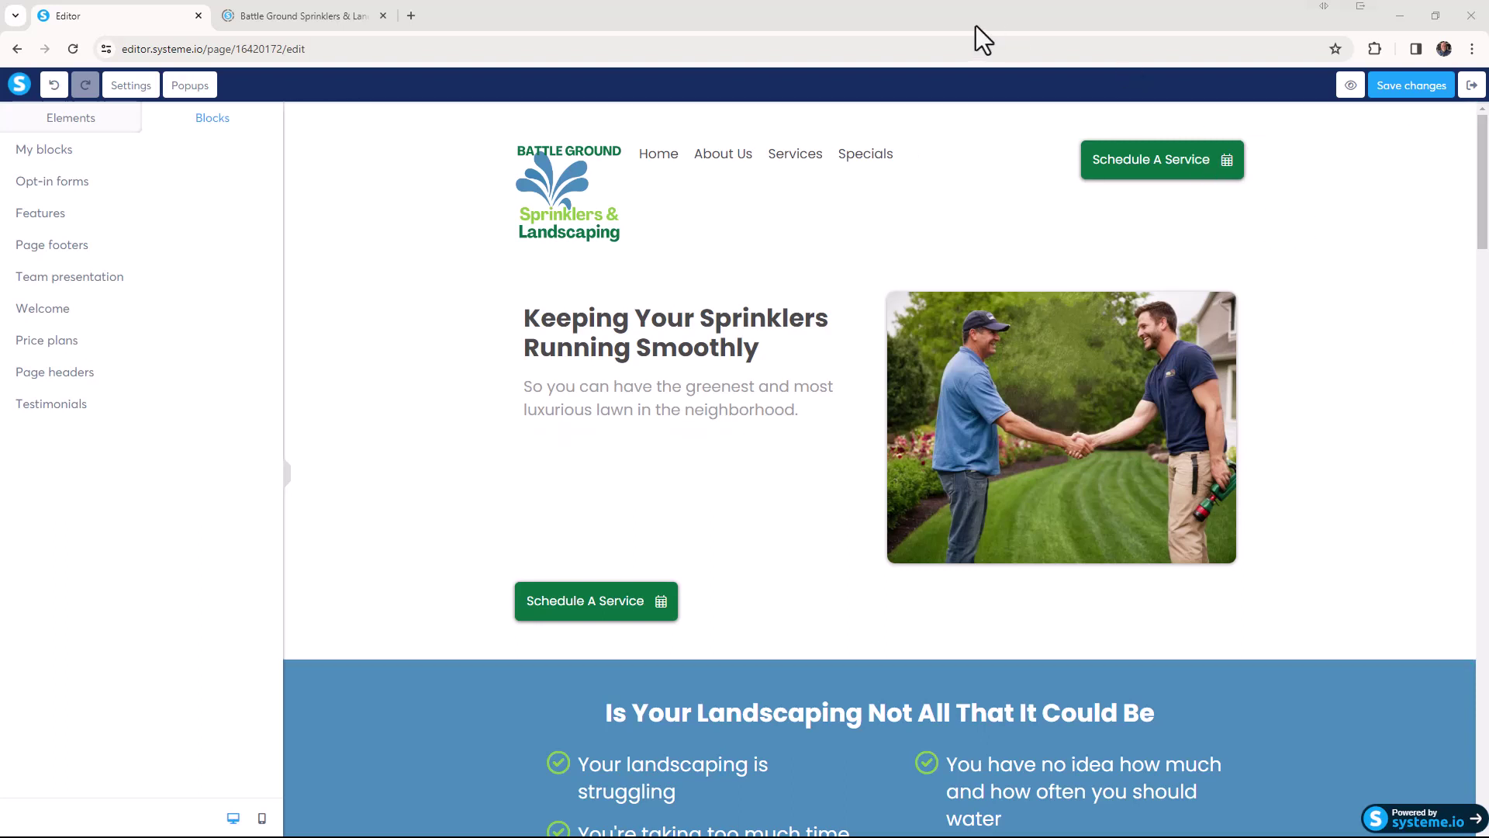
Step: Hide and restore the hero section's settings panel, then show the ready-made block categories
click(424, 436)
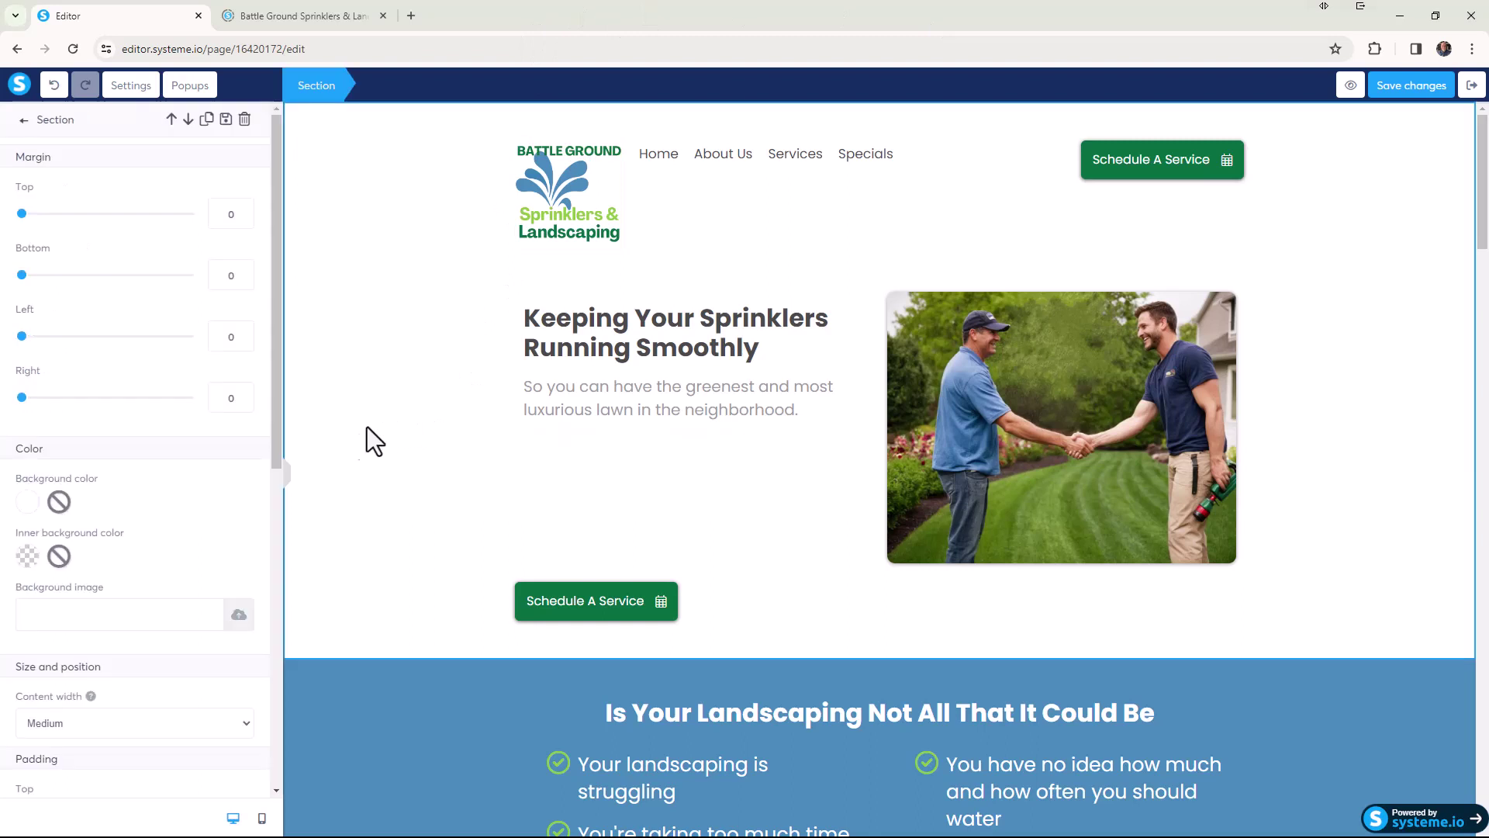
click(293, 474)
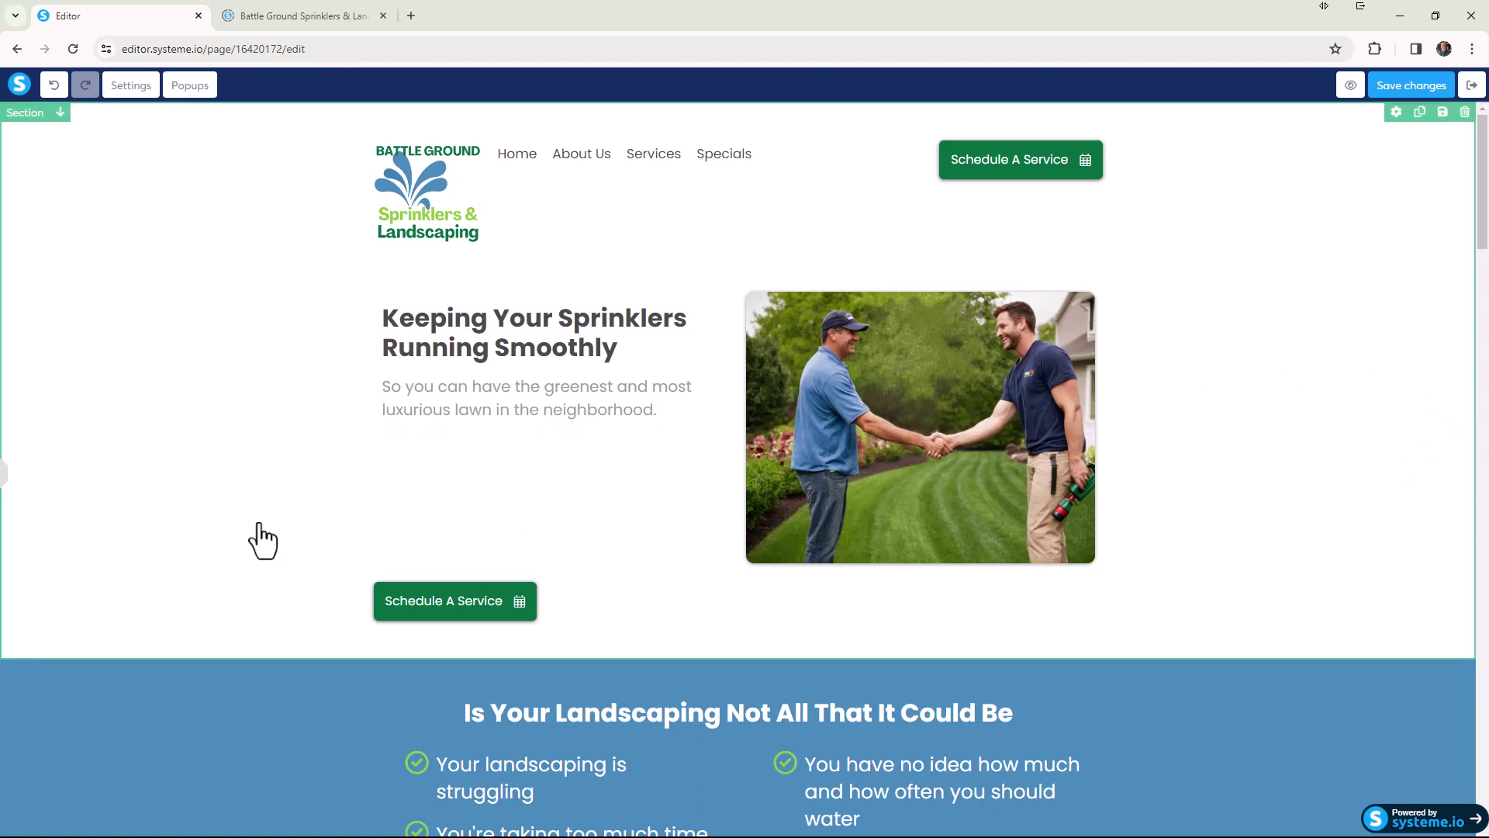
click(298, 534)
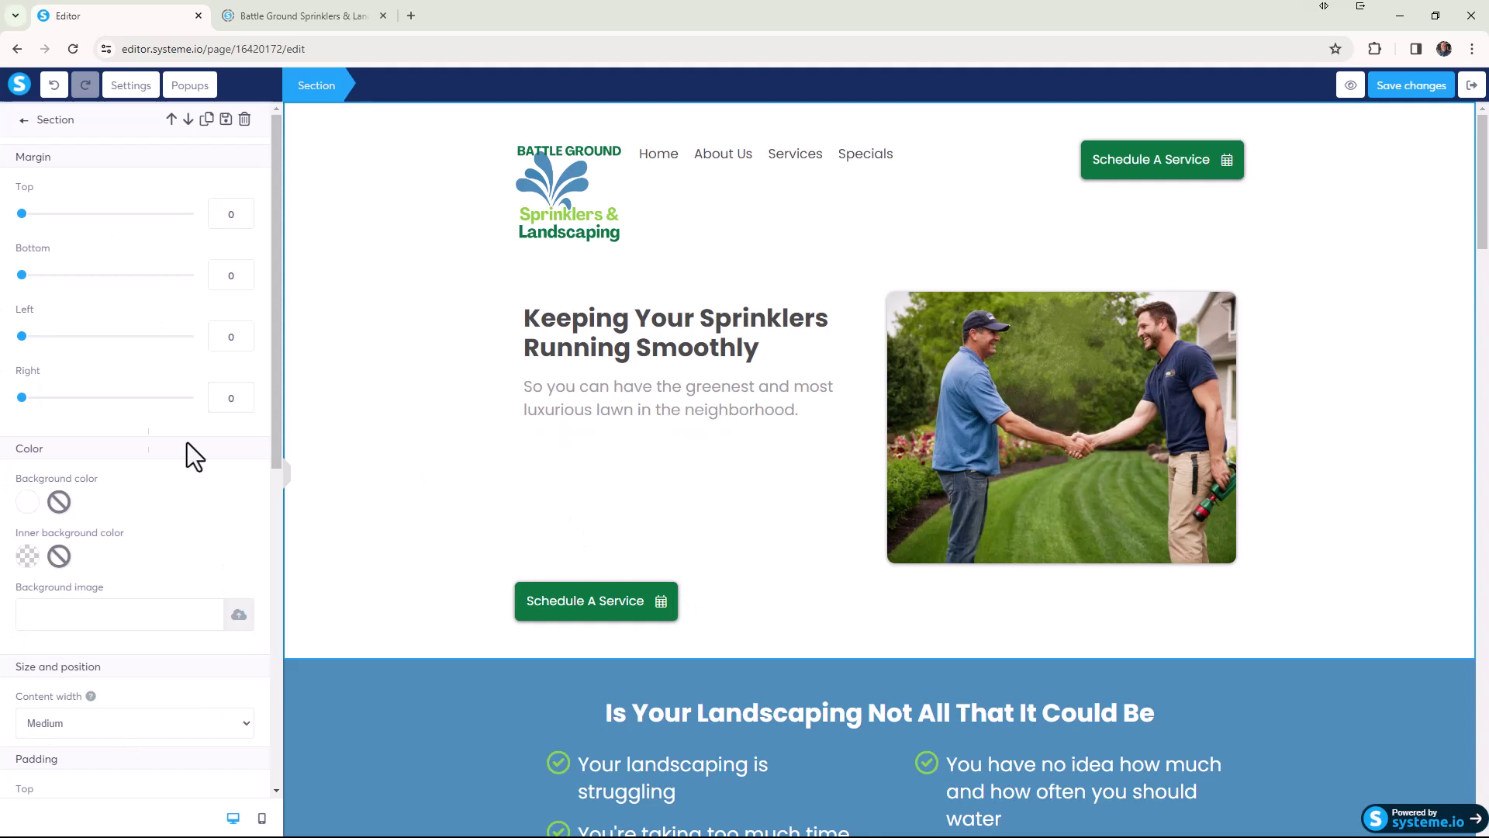
click(354, 504)
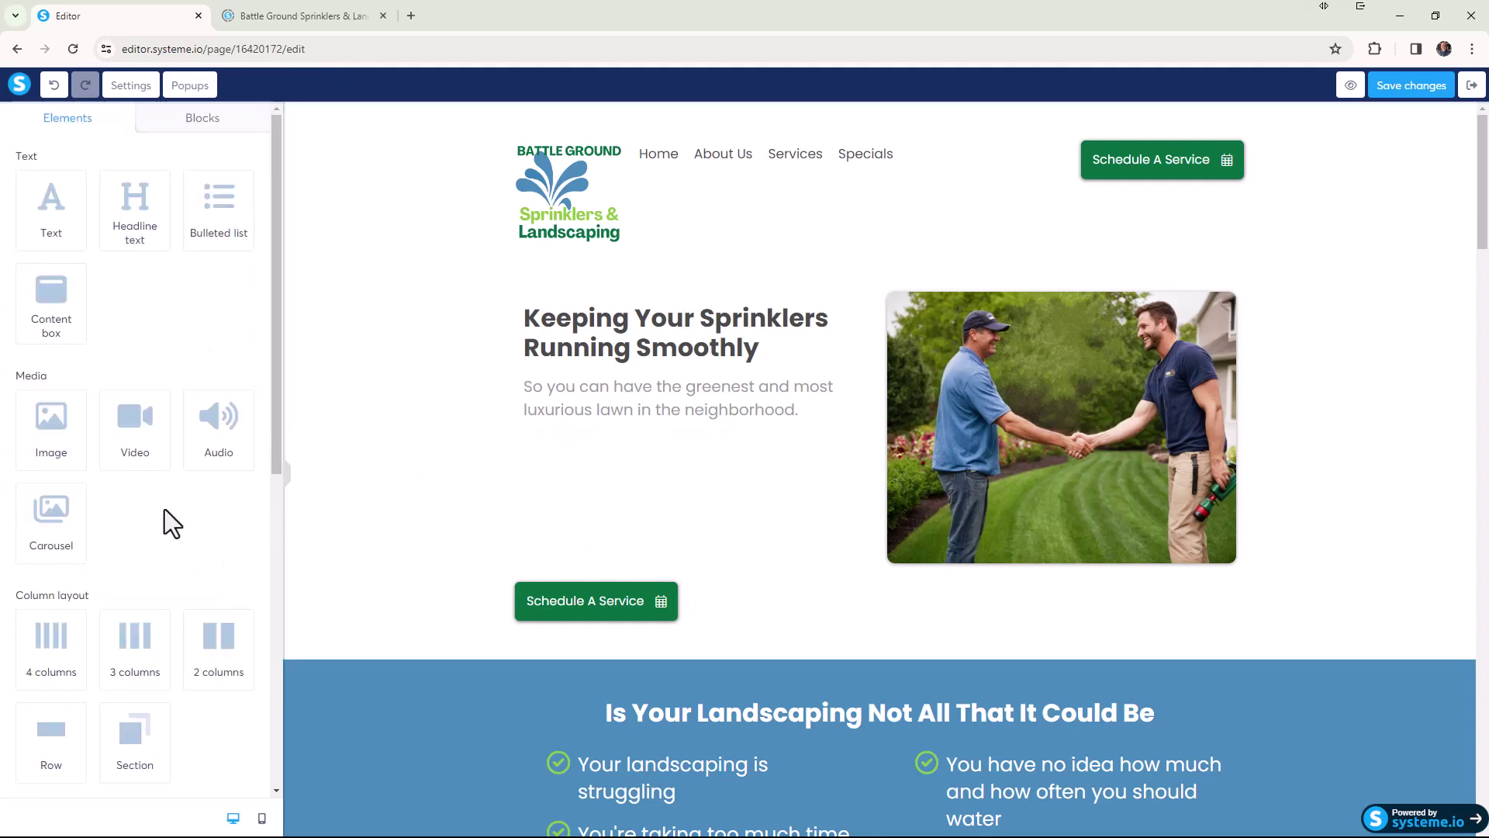
click(203, 128)
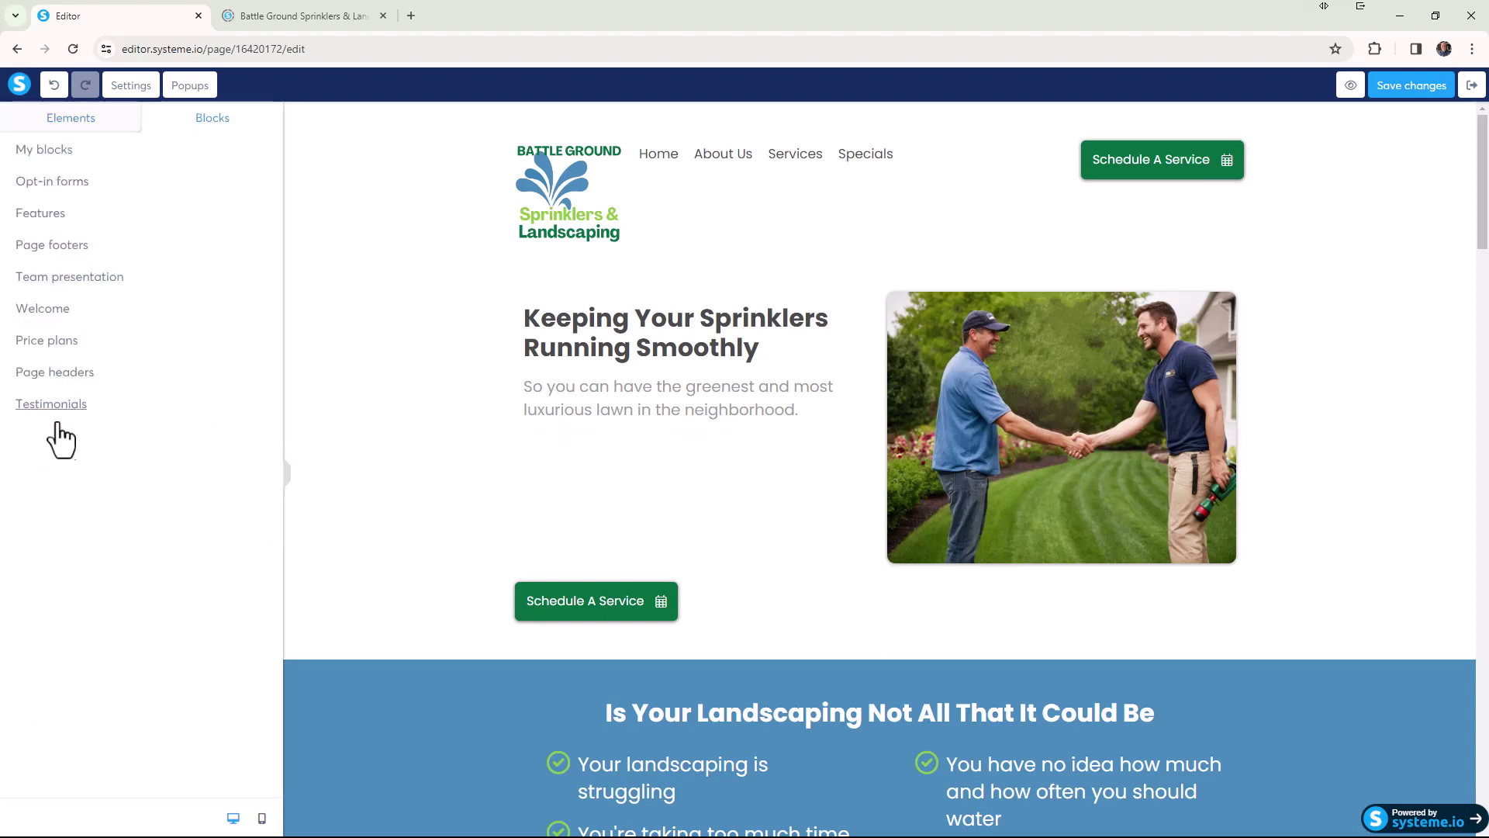
drag(7, 177, 50, 430)
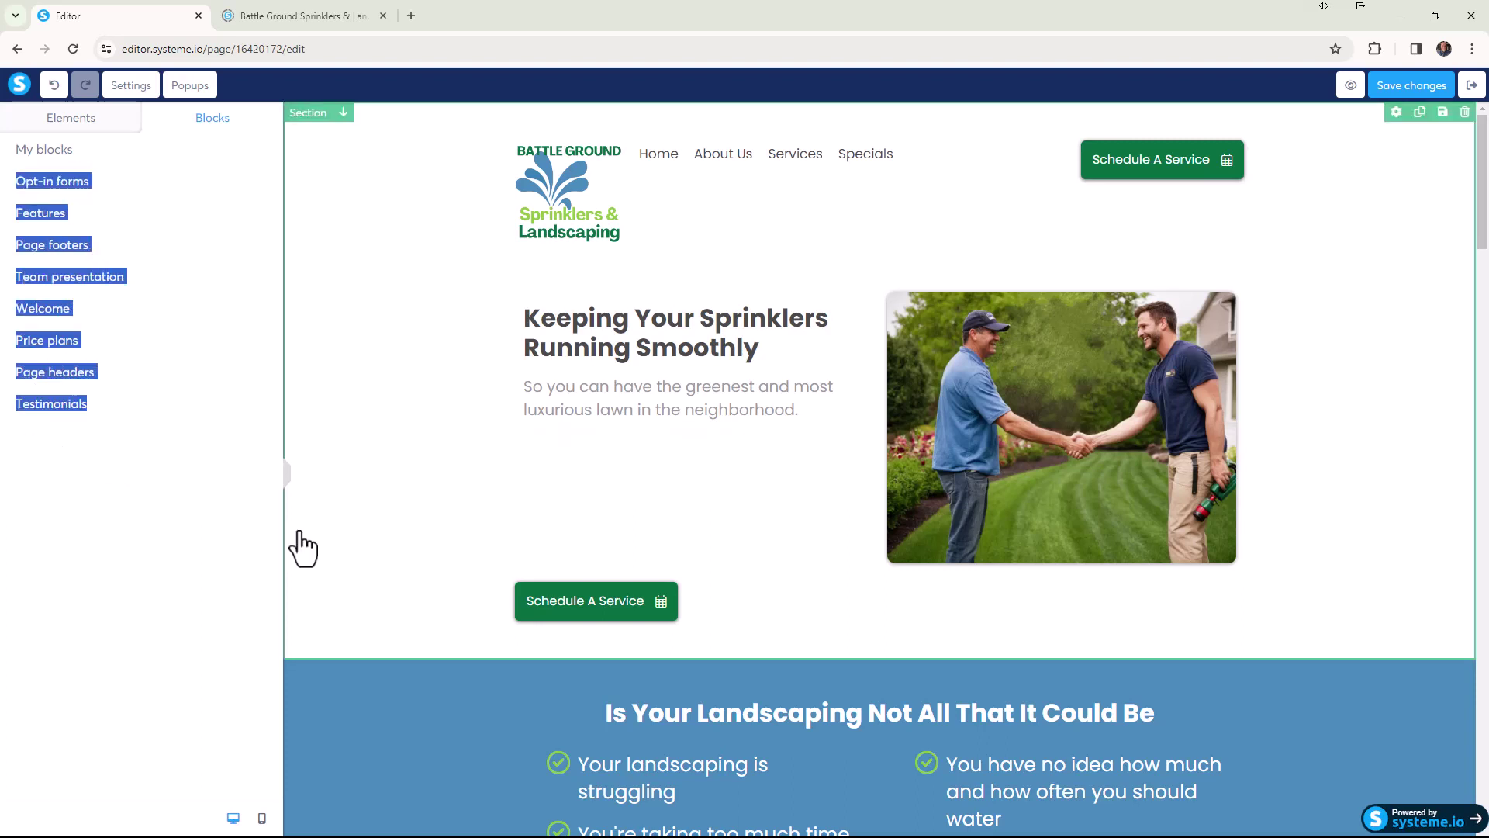
Step: Browse the Page footers blocks, then return to the block category list
click(335, 547)
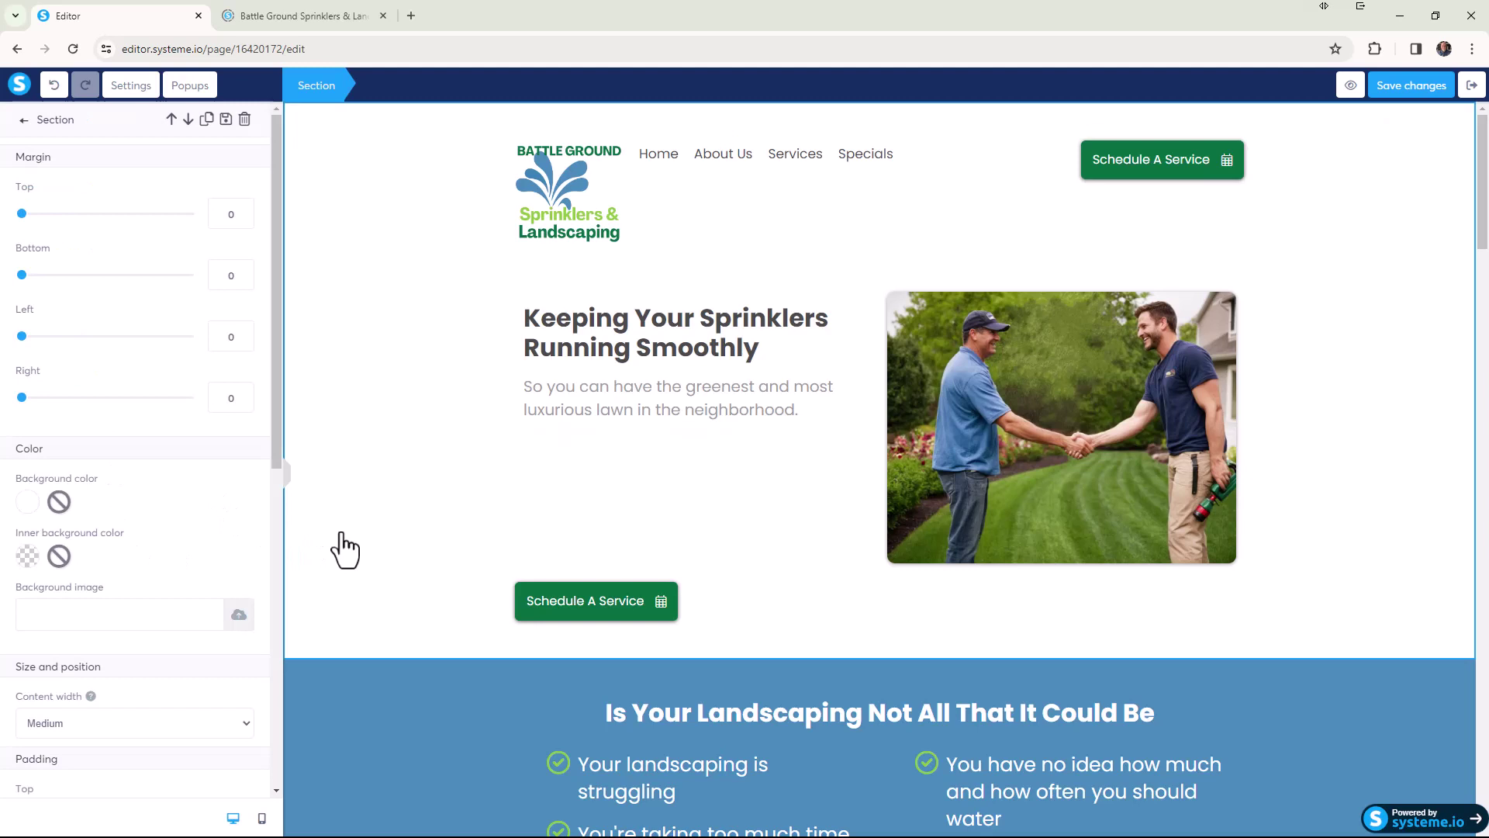
key(Escape)
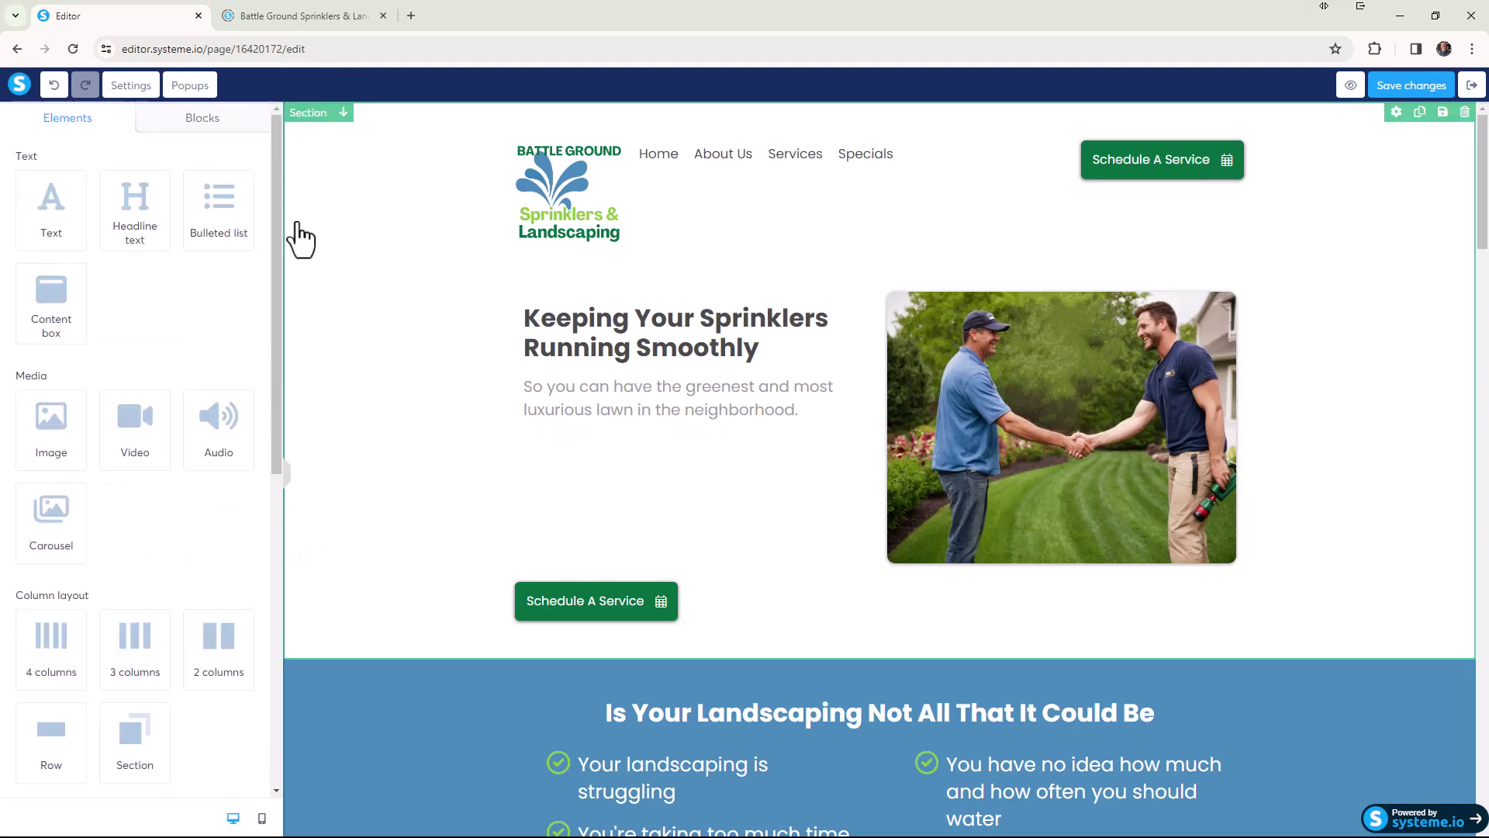
click(206, 120)
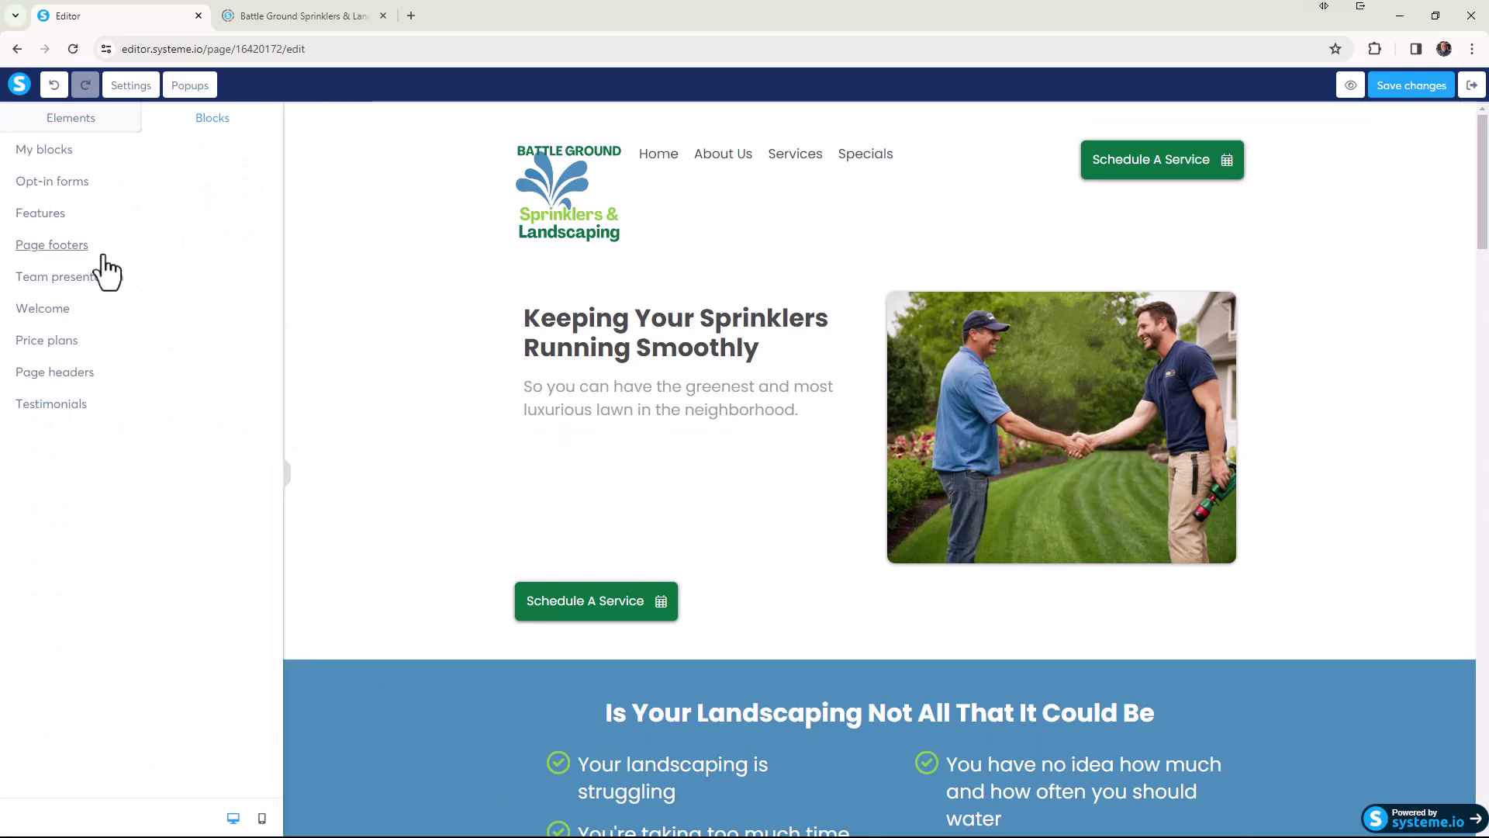
click(74, 249)
click(25, 142)
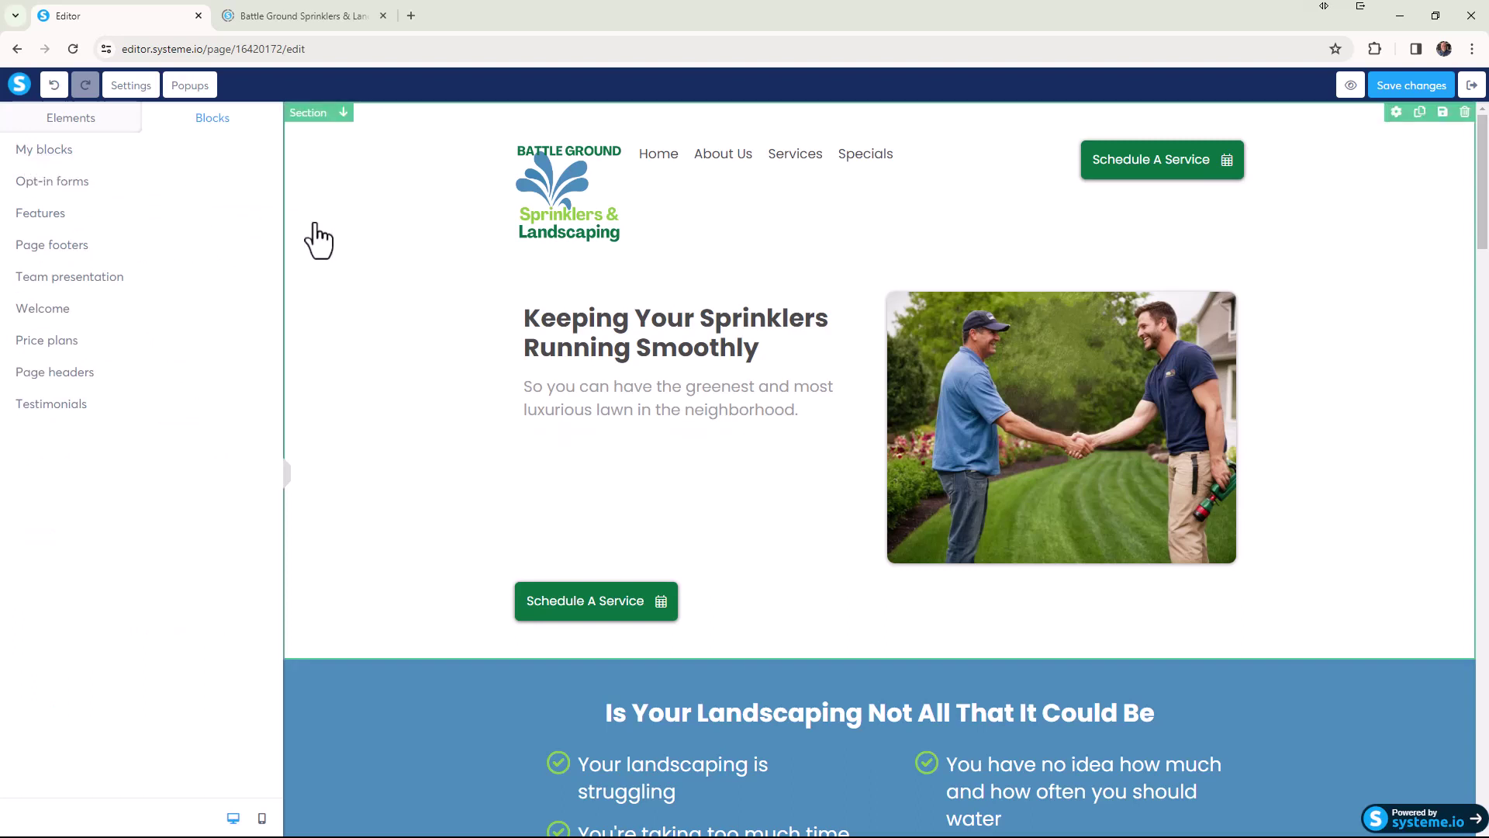
click(286, 477)
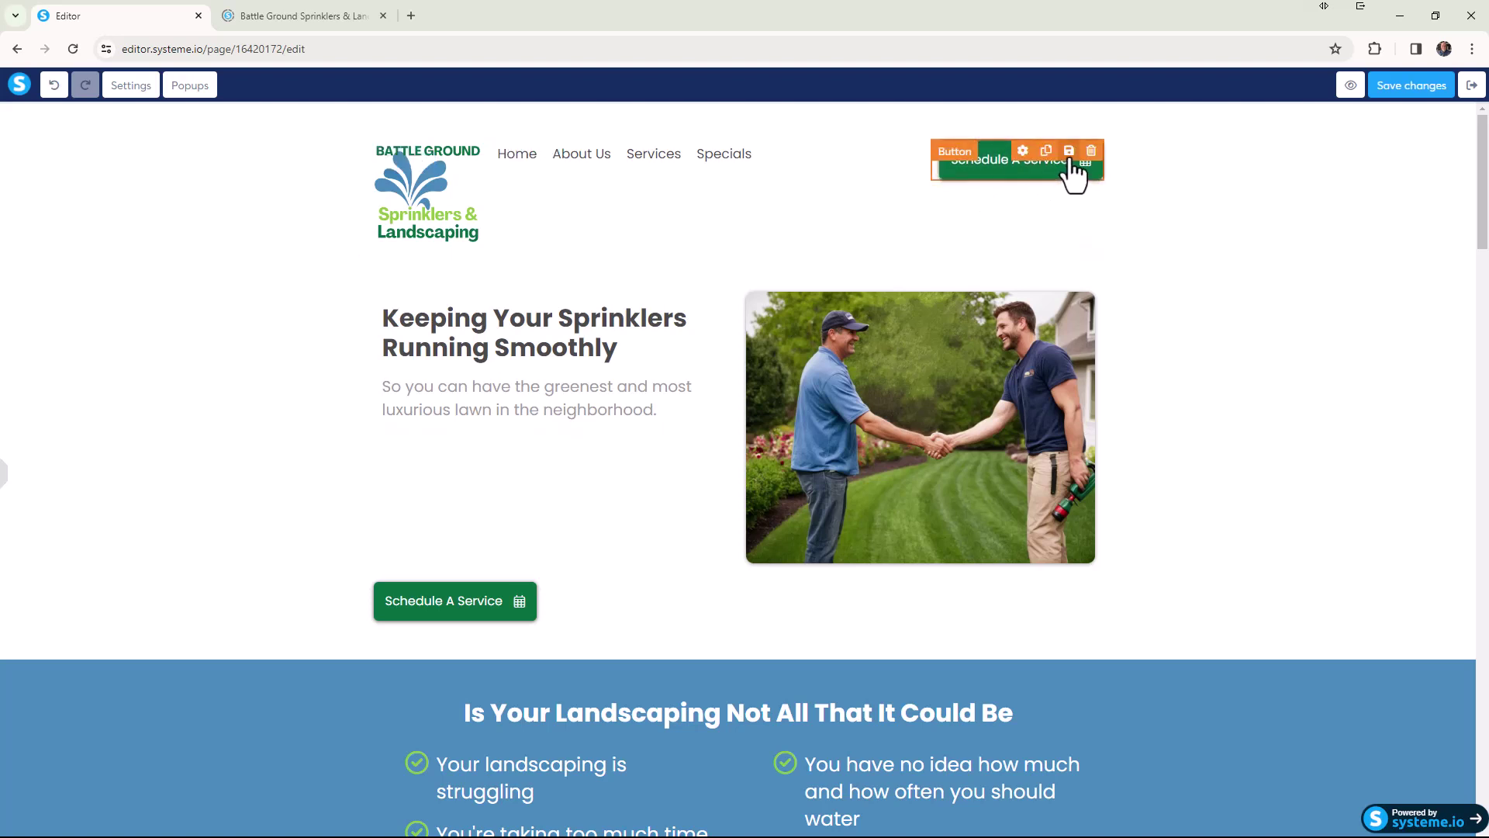
Step: Save the header's Schedule A Service button as master block 'Test Master Block'
click(1068, 152)
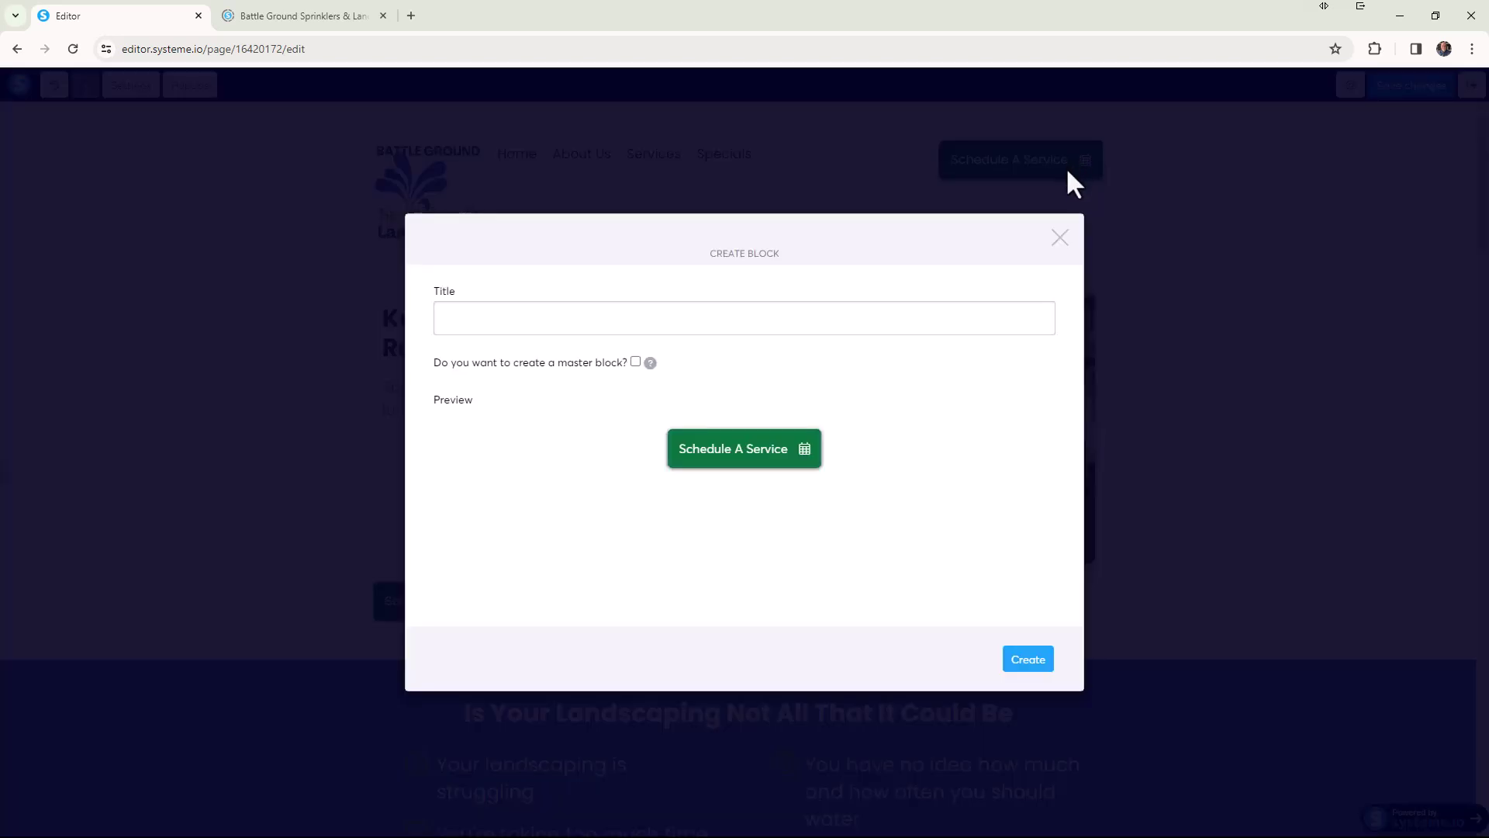
click(751, 318)
text(Test Mas)
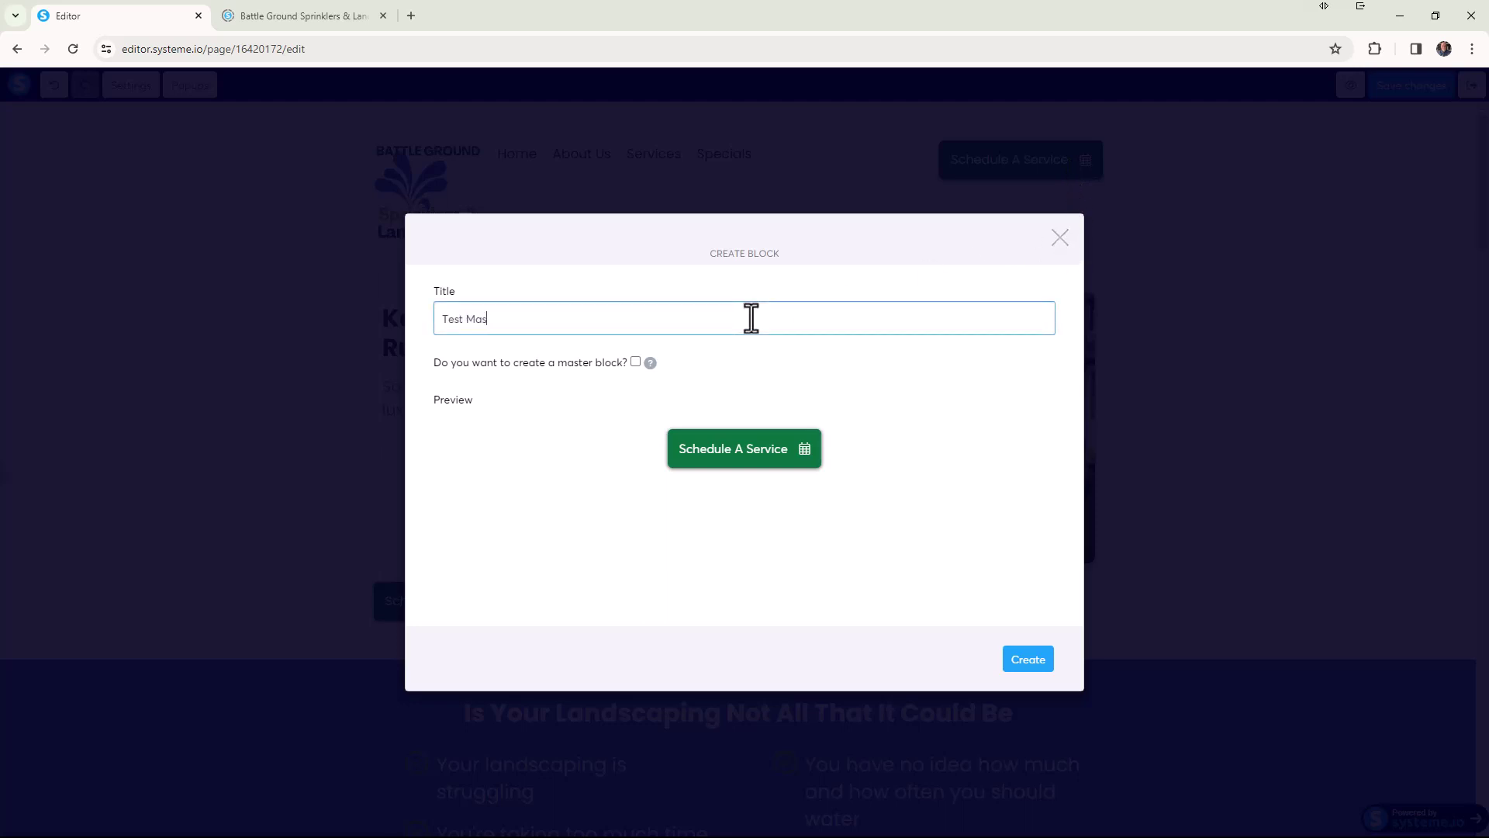
text(ter Block)
click(635, 362)
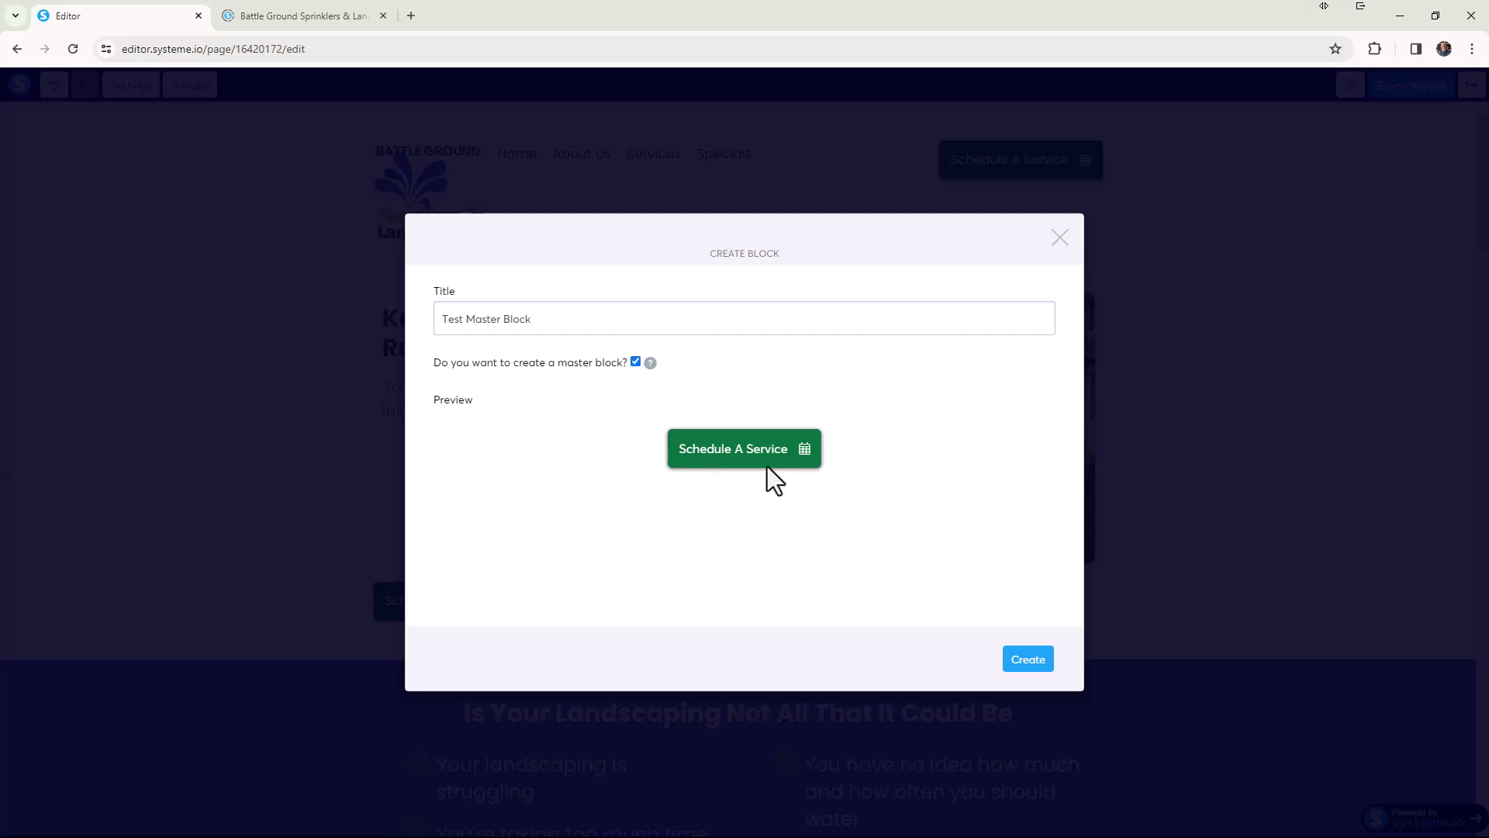
click(1030, 661)
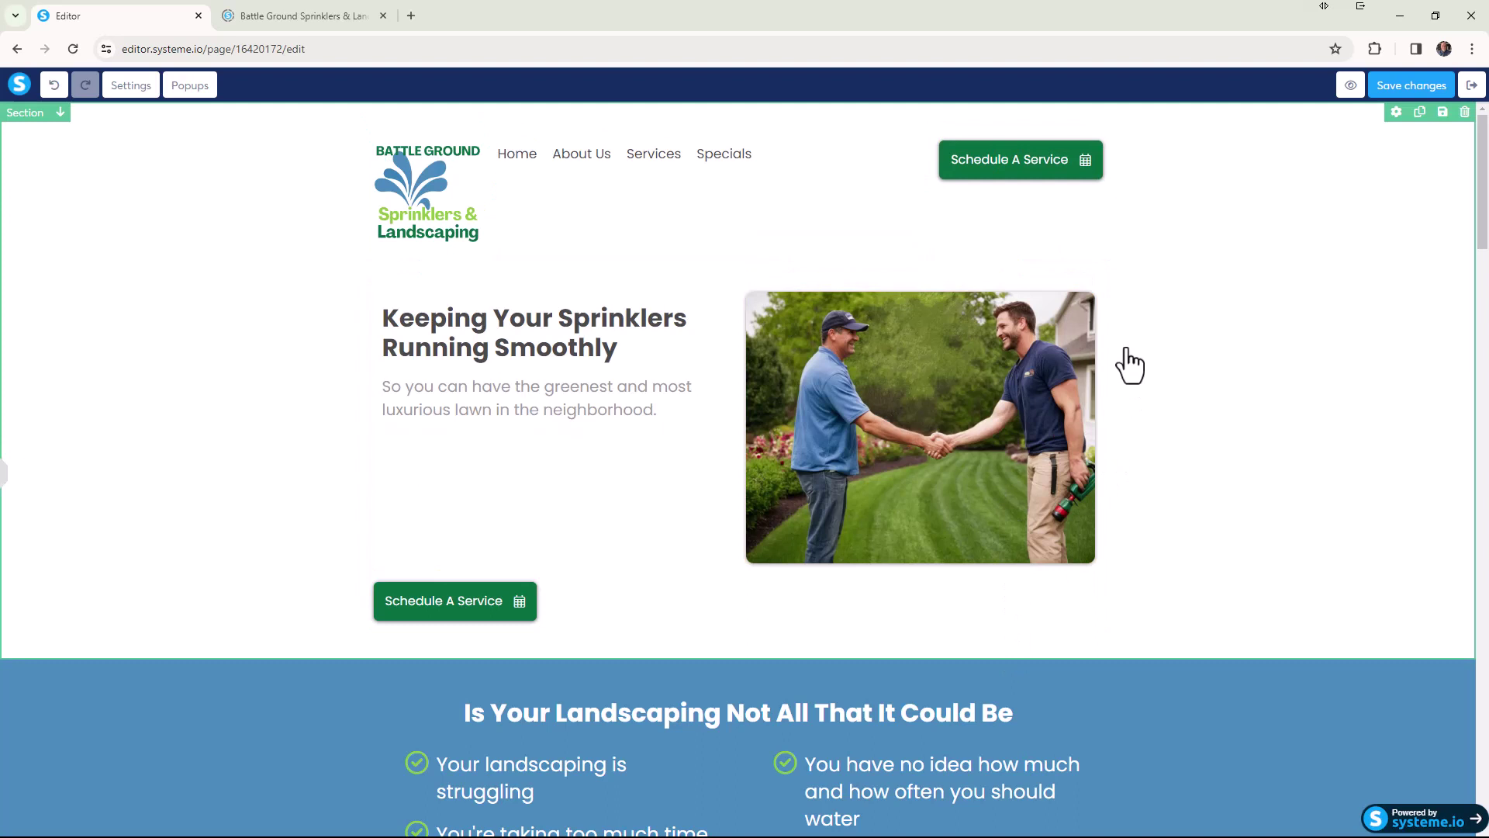
Step: Open My Master blocks and try dragging Test Master Block onto the page, which is refused
click(830, 638)
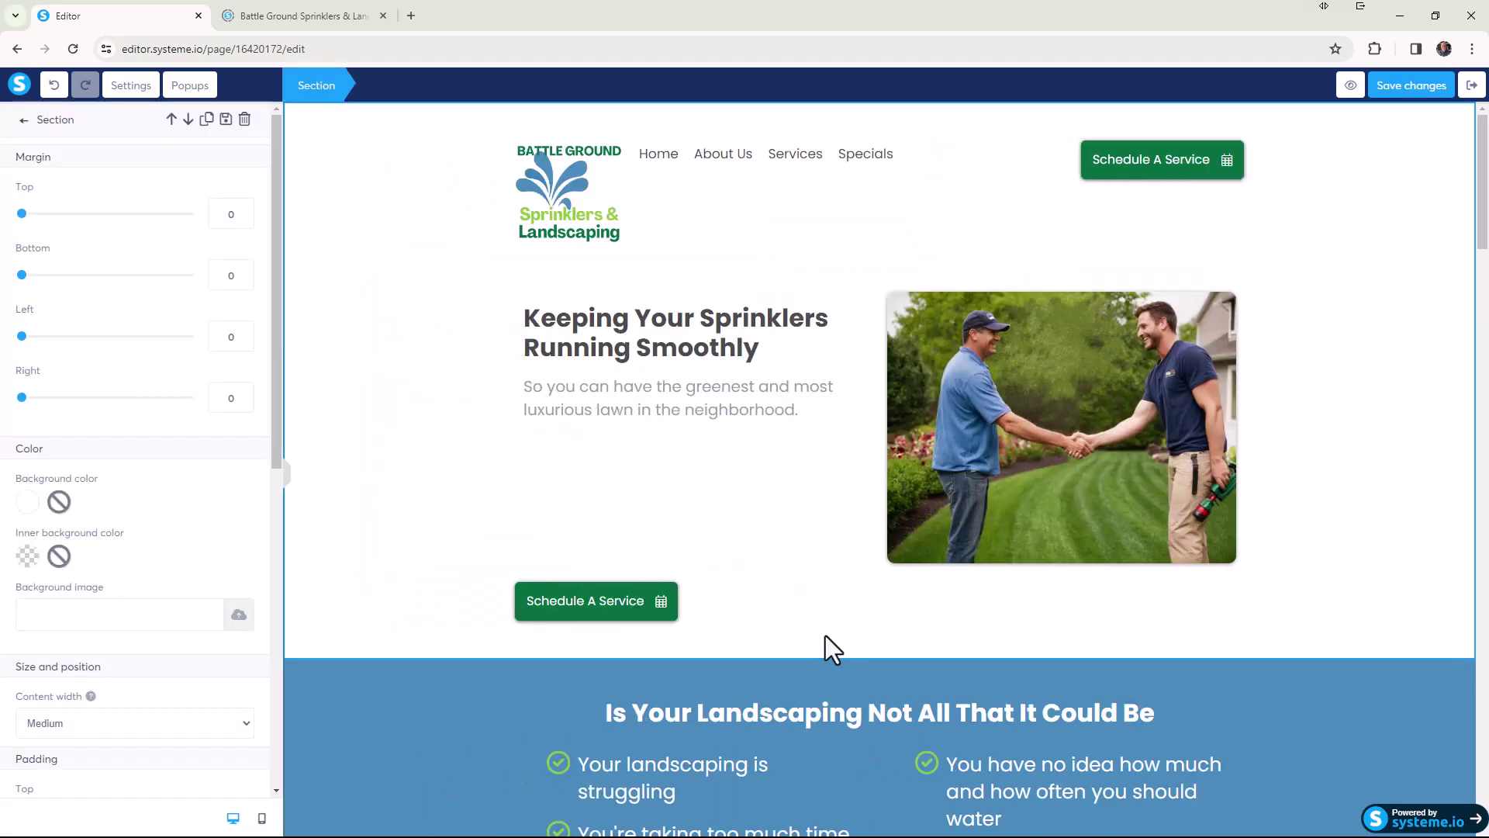
click(333, 327)
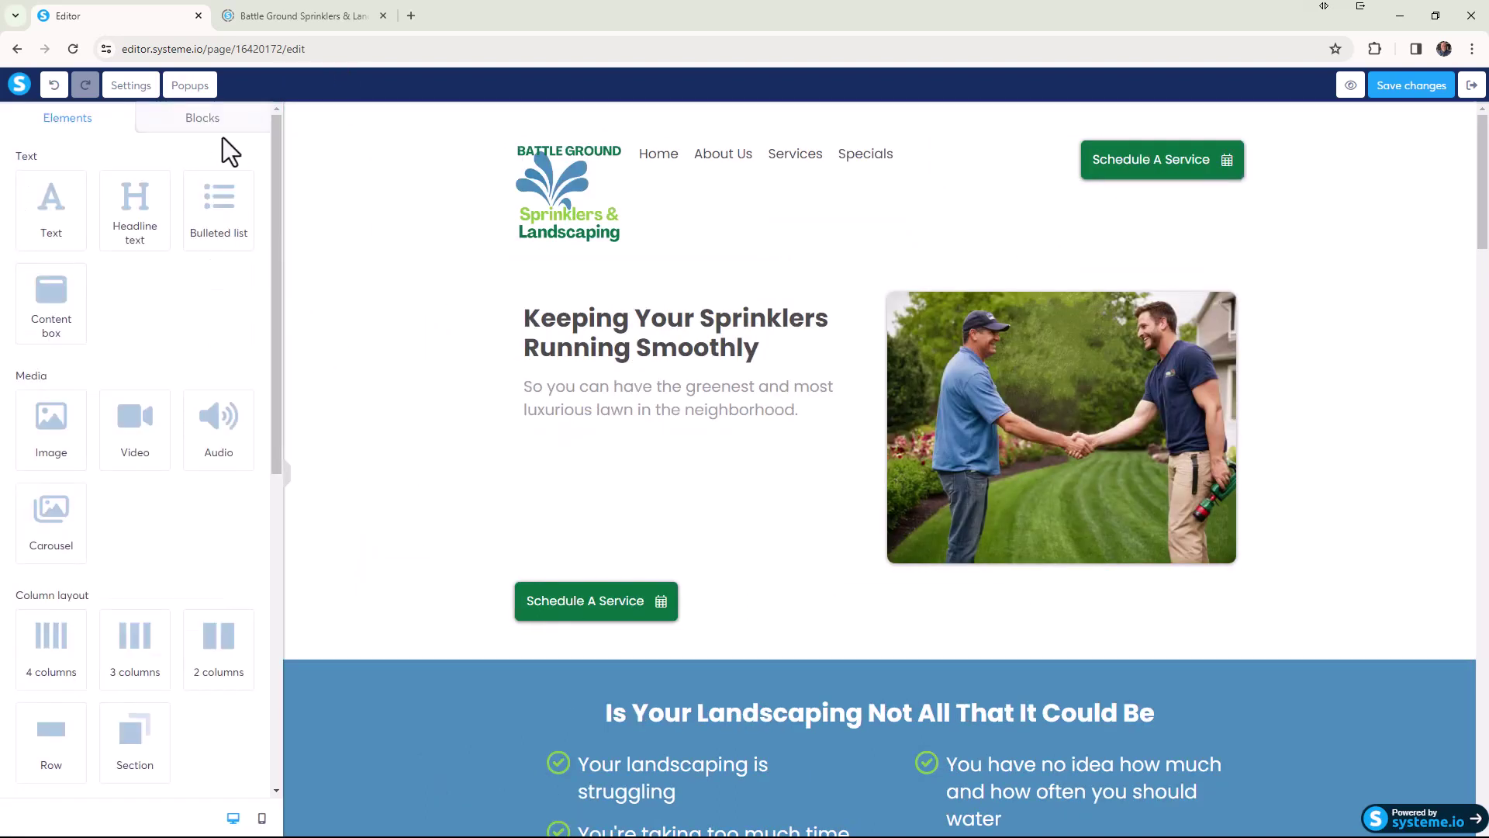
click(207, 124)
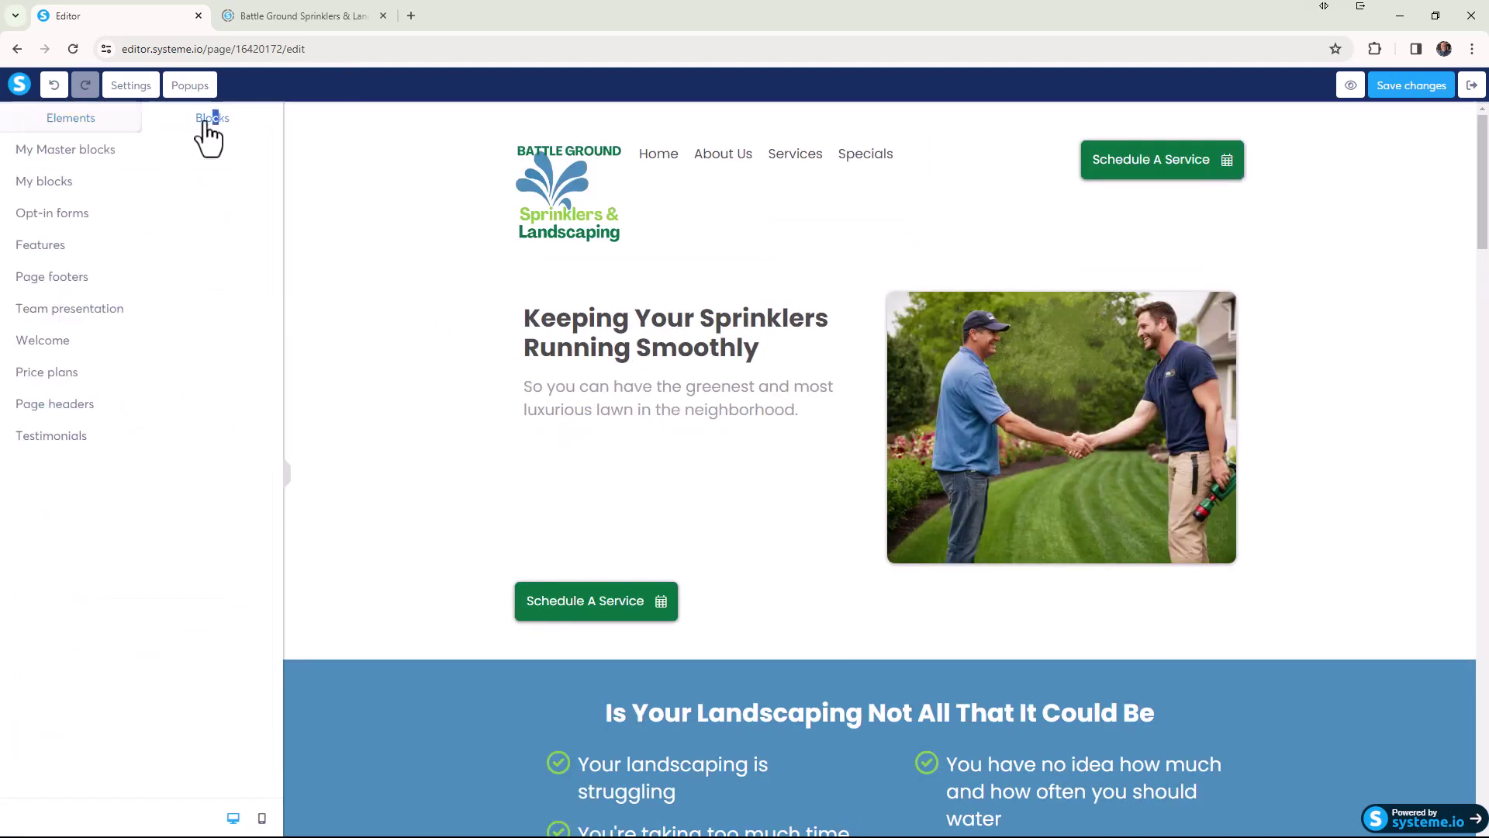
click(62, 150)
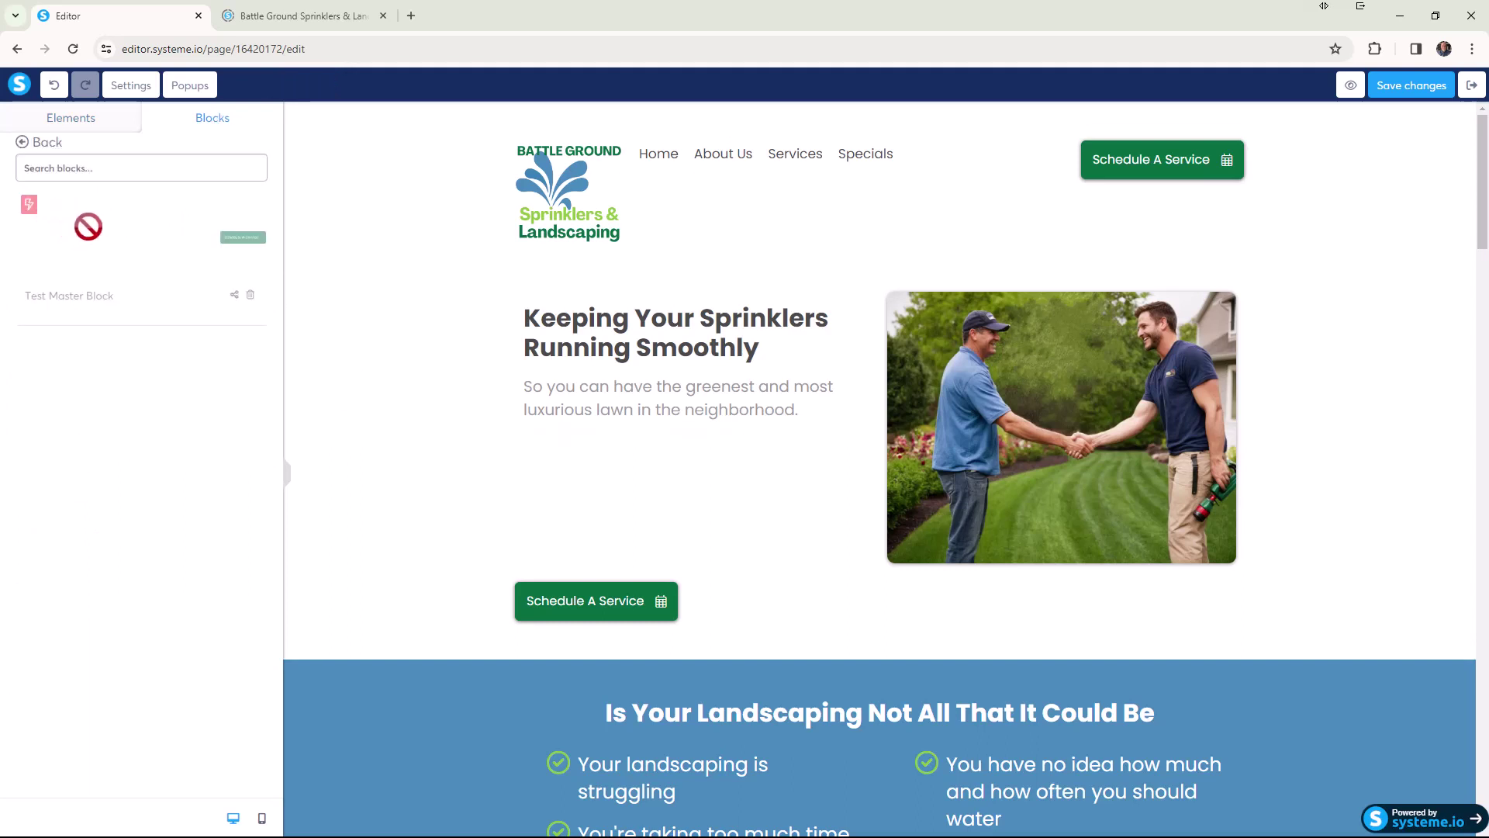
drag(120, 225, 142, 235)
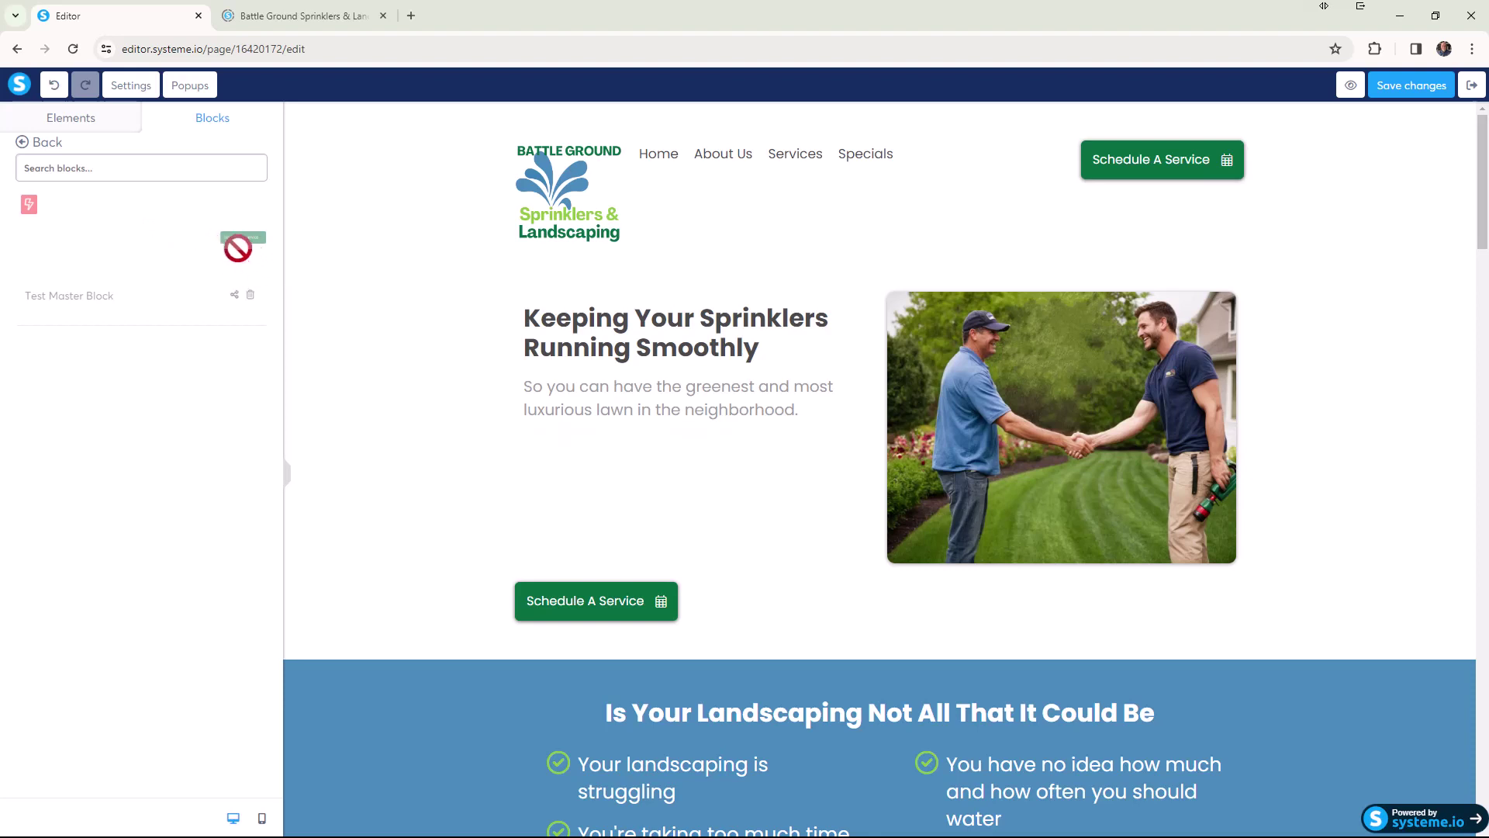
right_click(186, 237)
key(Escape)
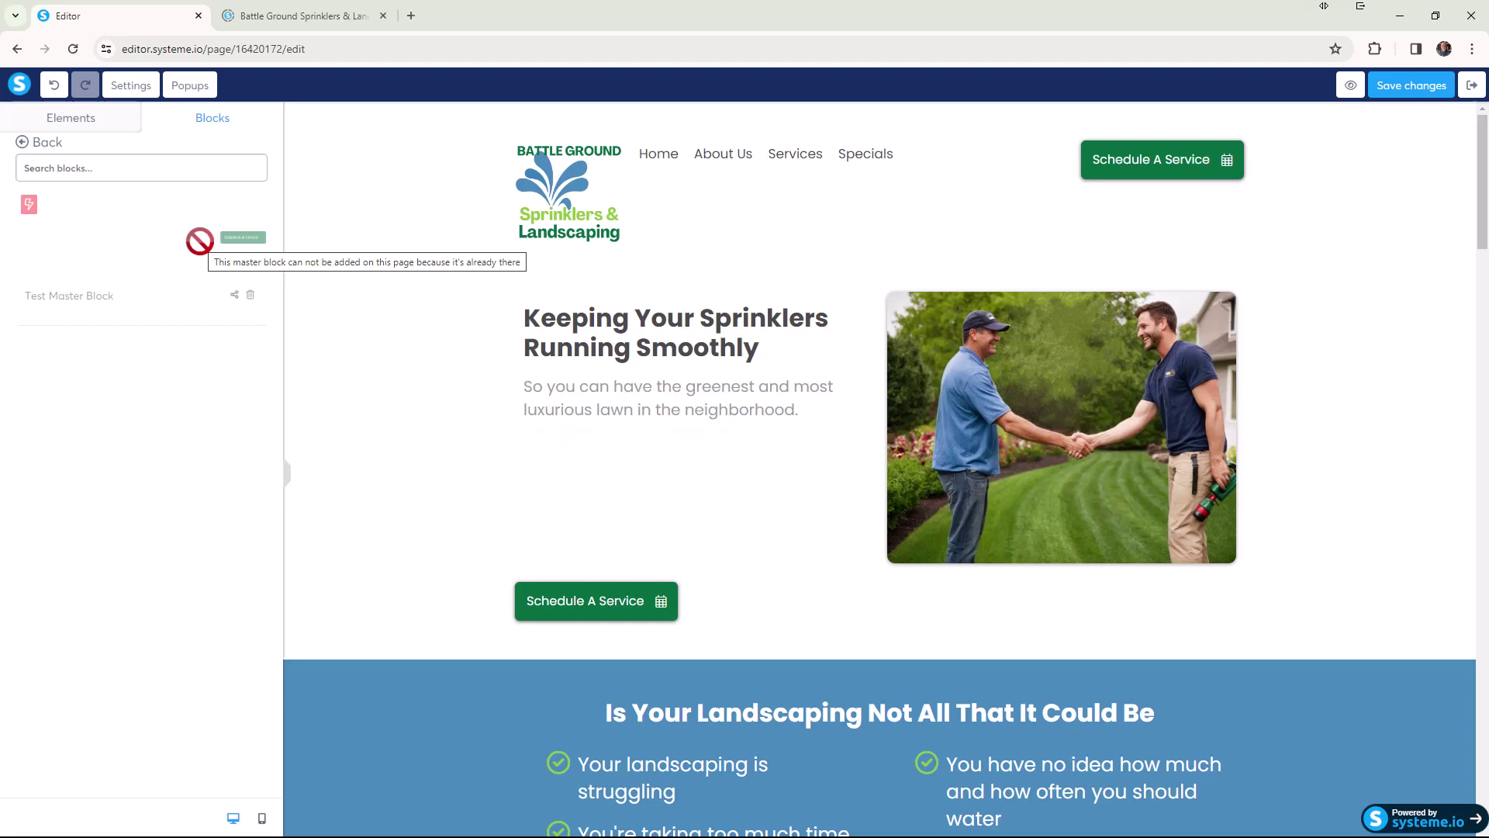
drag(200, 241, 1254, 315)
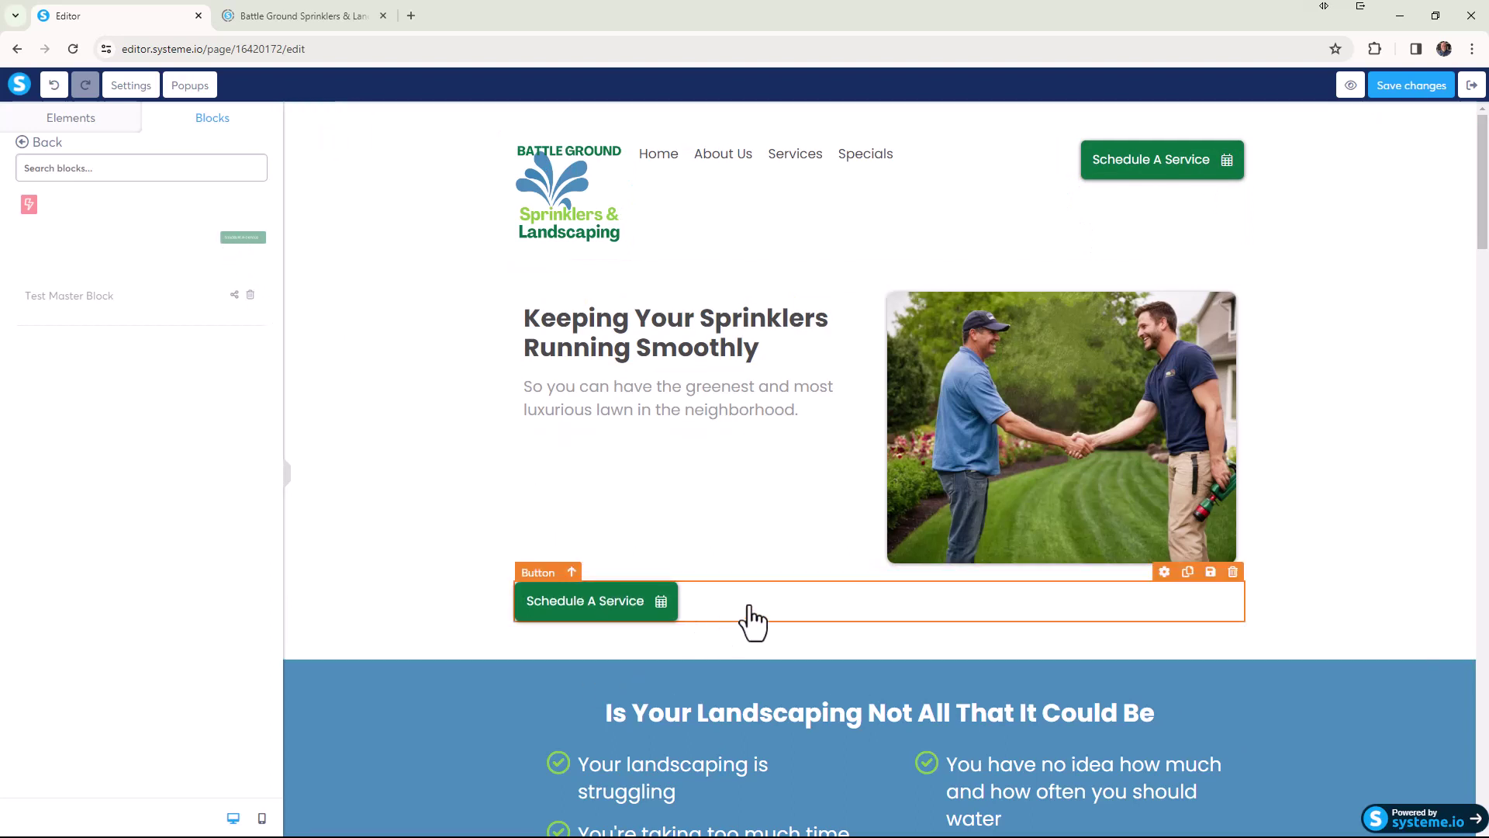
Step: Open My blocks and make a first attempt at dragging the saved Button block onto the page
click(586, 621)
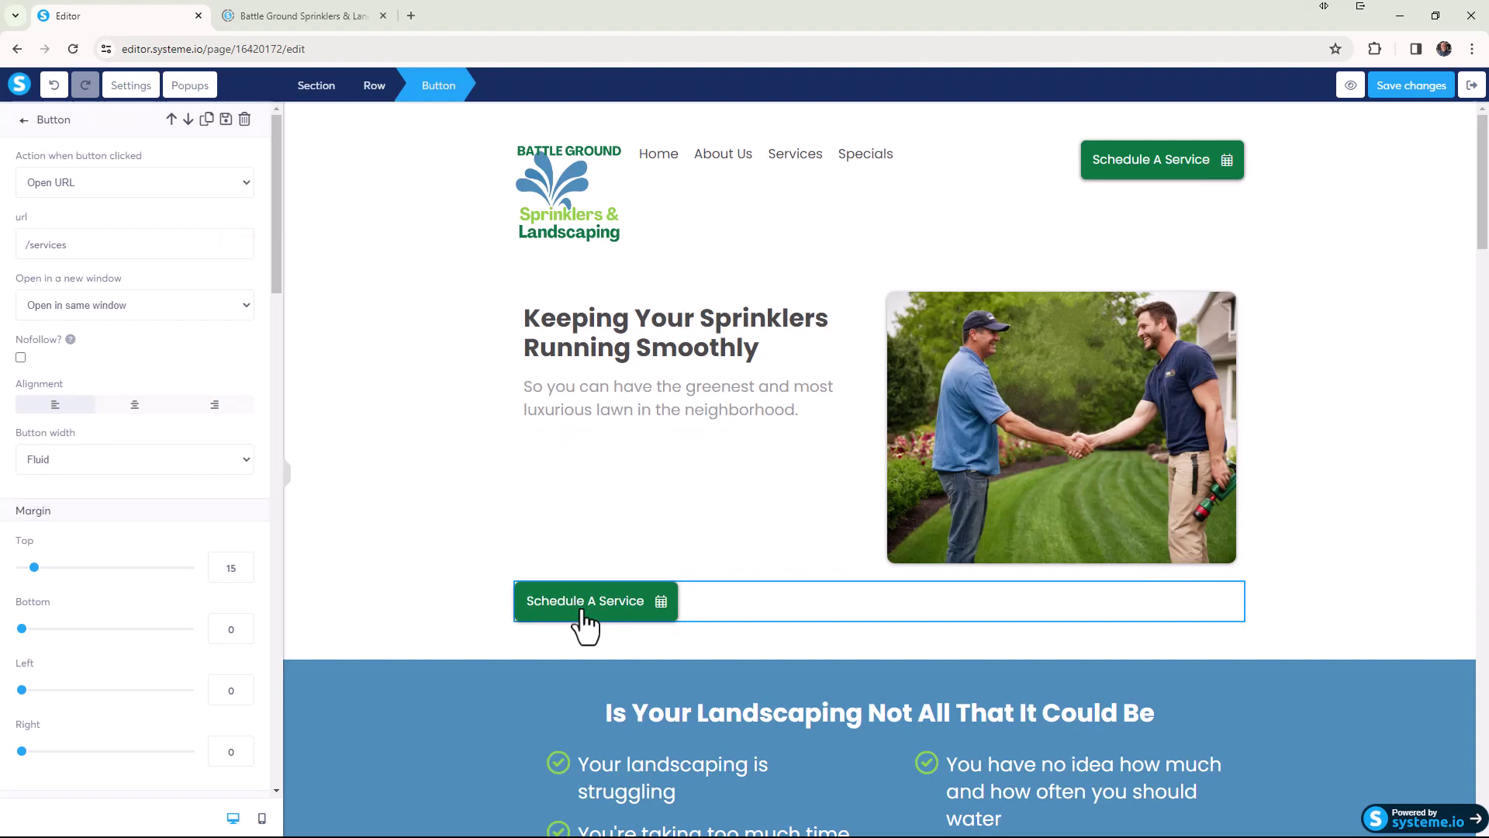
click(480, 639)
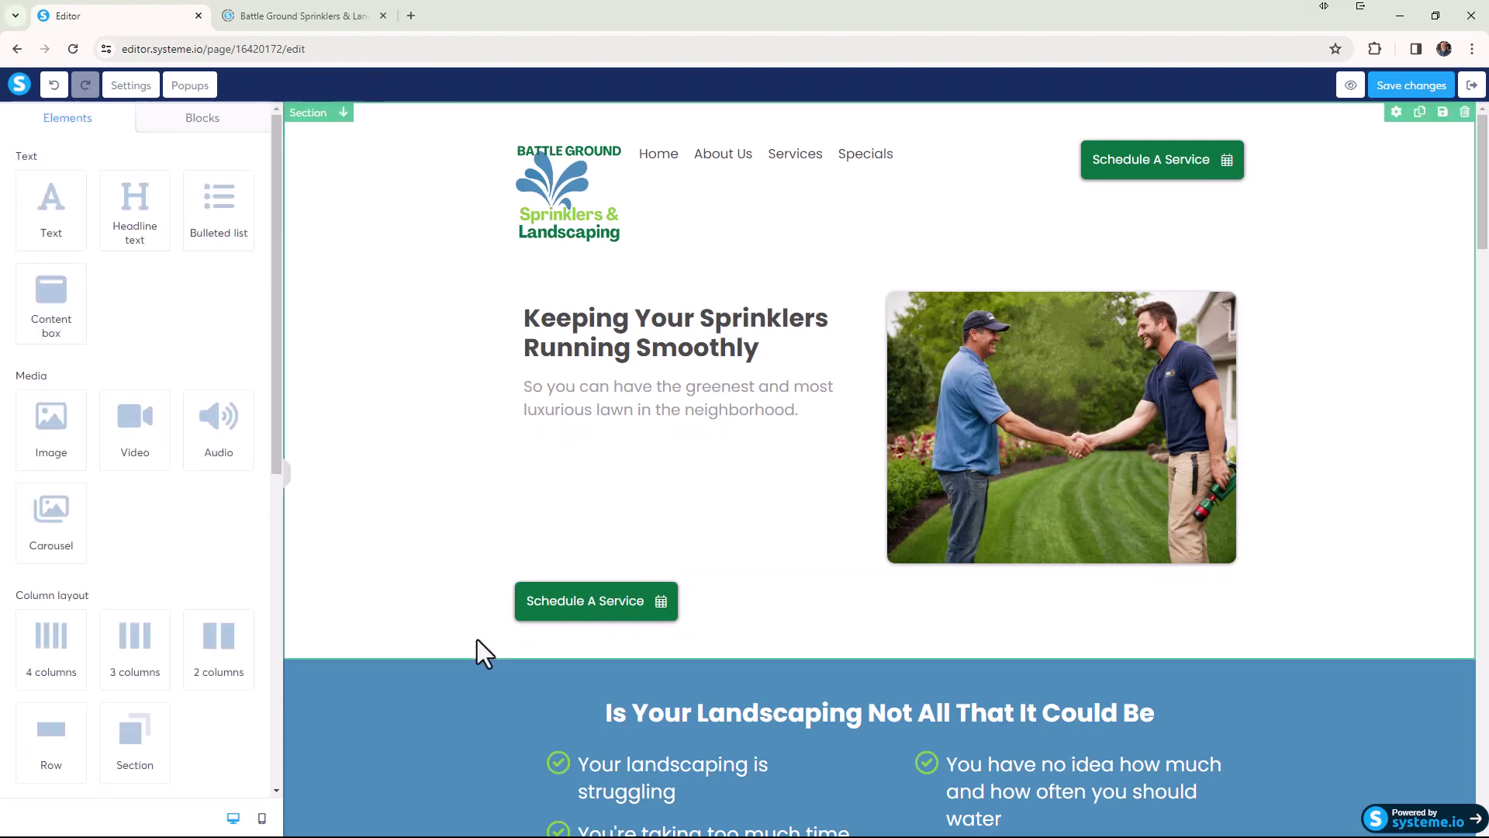
click(210, 121)
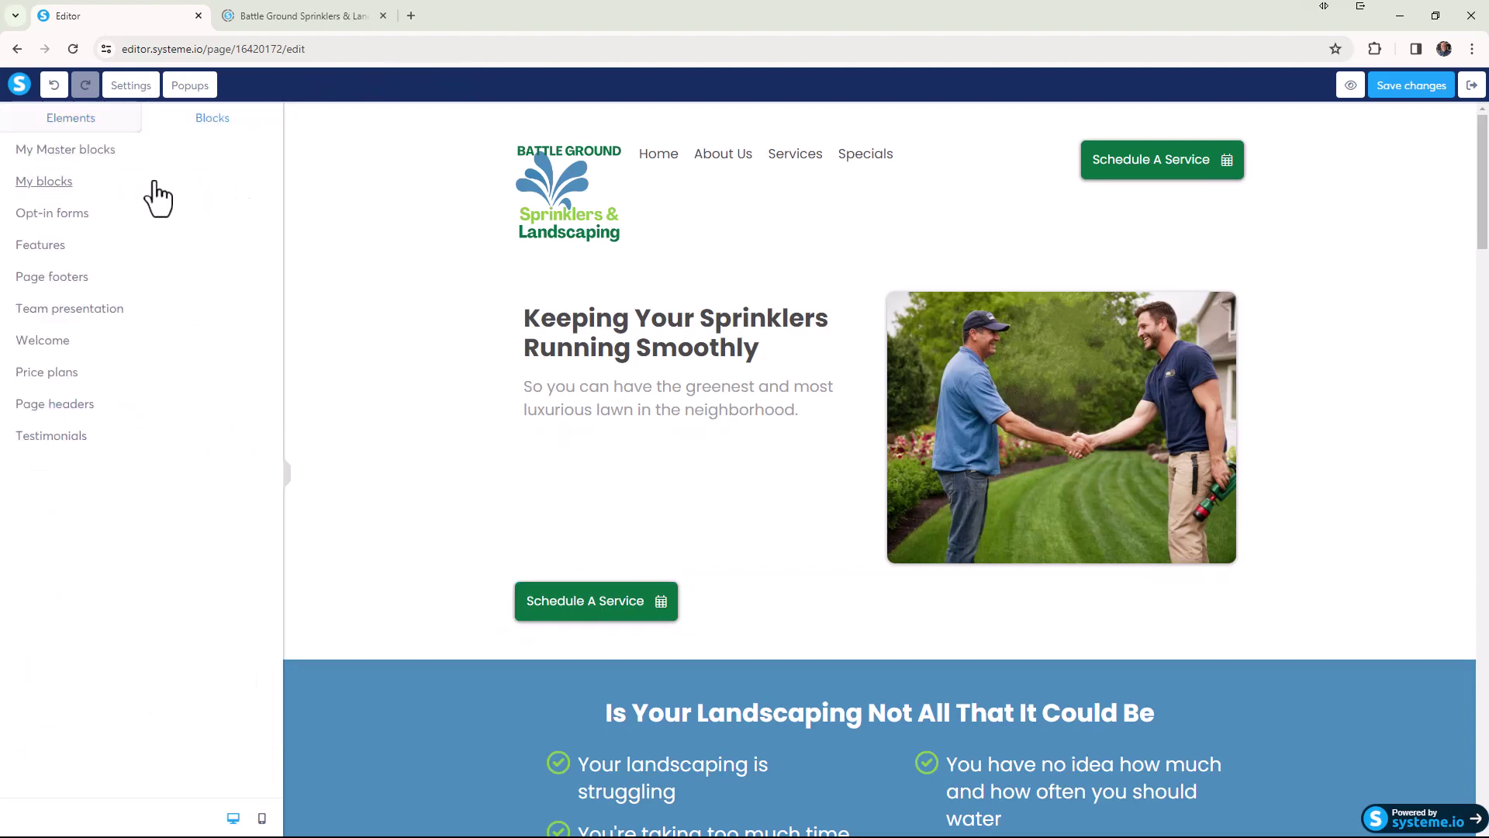
click(62, 184)
mouse_move(29, 247)
mouse_down()
mouse_move(475, 565)
mouse_move(300, 492)
mouse_move(44, 273)
mouse_move(117, 240)
mouse_move(346, 293)
mouse_move(475, 532)
mouse_move(199, 286)
mouse_move(46, 246)
mouse_up()
scroll(492, 365, down, 11)
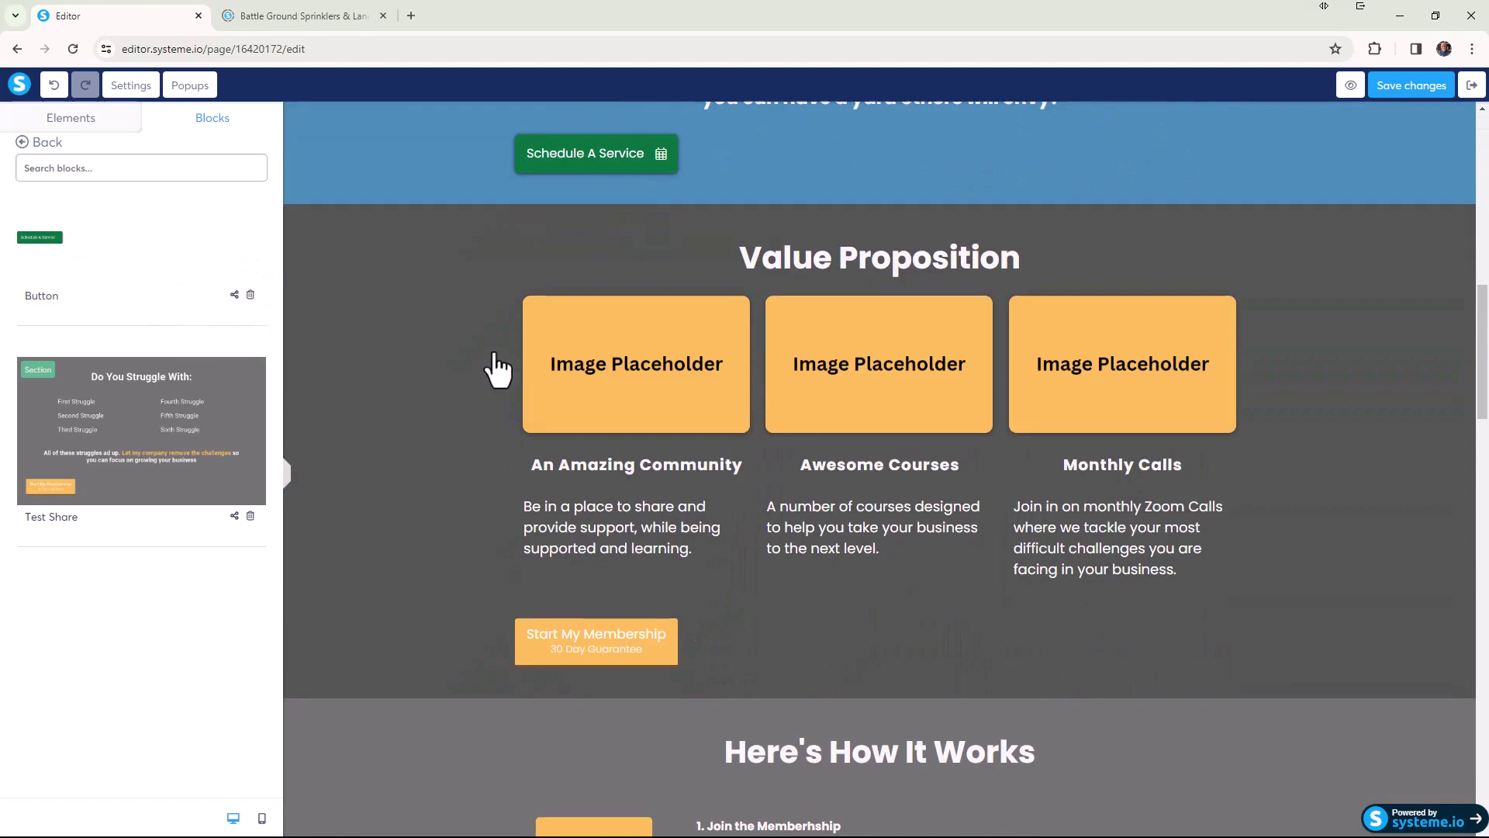
scroll(496, 369, down, 1)
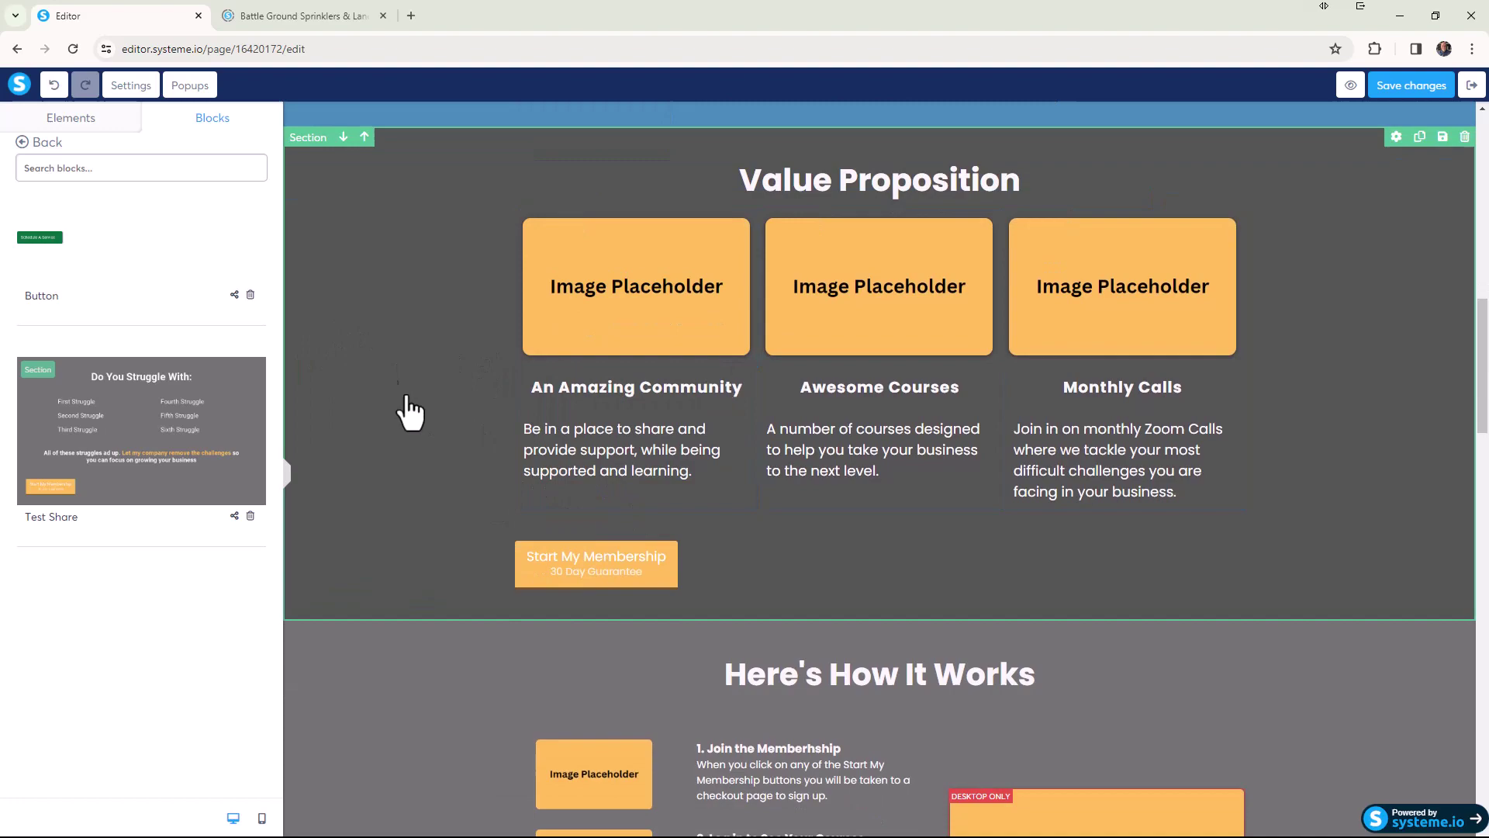
scroll(356, 675, down, 2)
scroll(475, 592, up, 4)
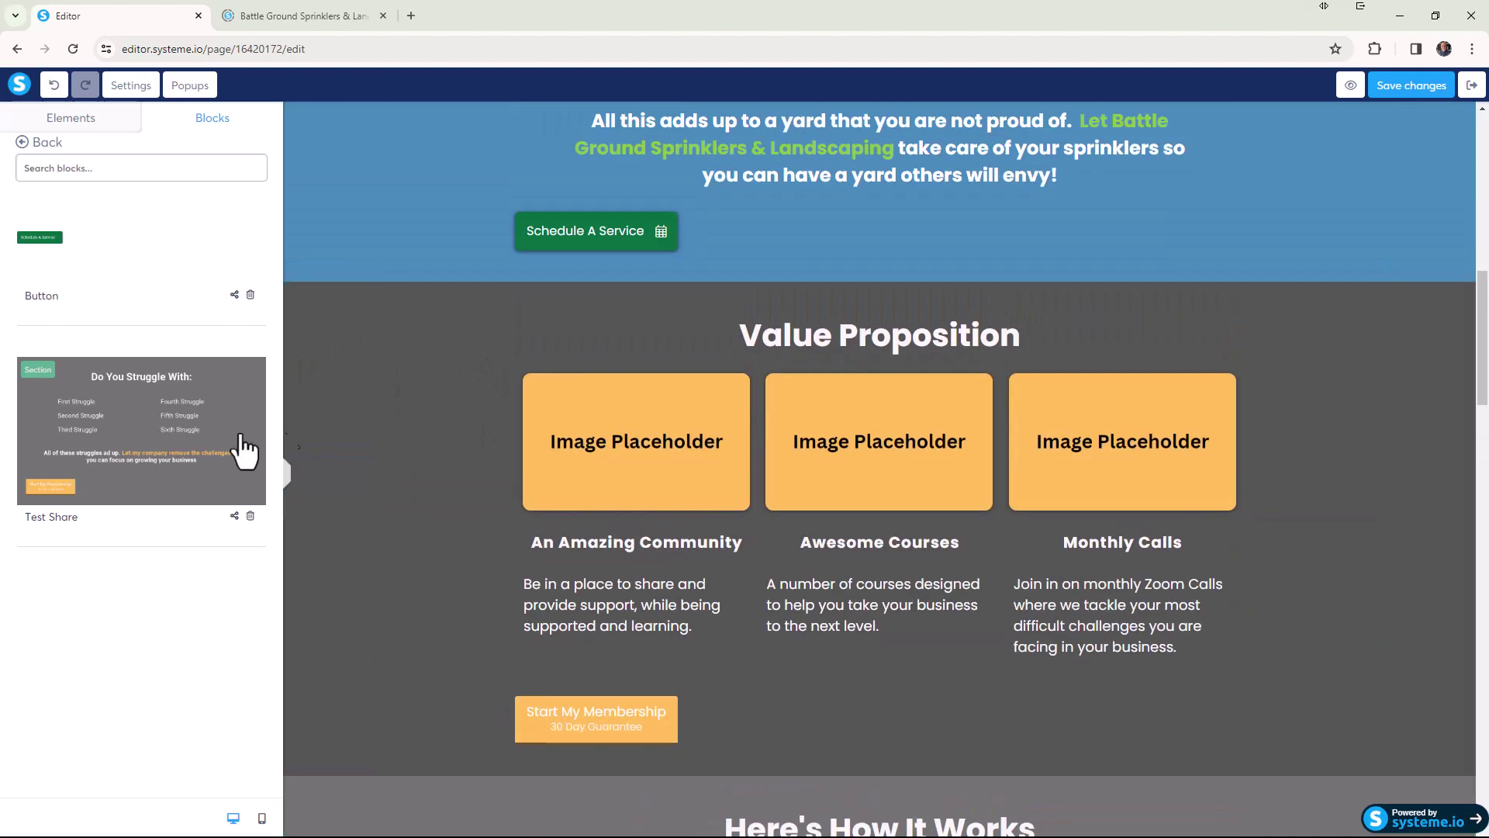
scroll(426, 492, up, 6)
scroll(489, 375, down, 8)
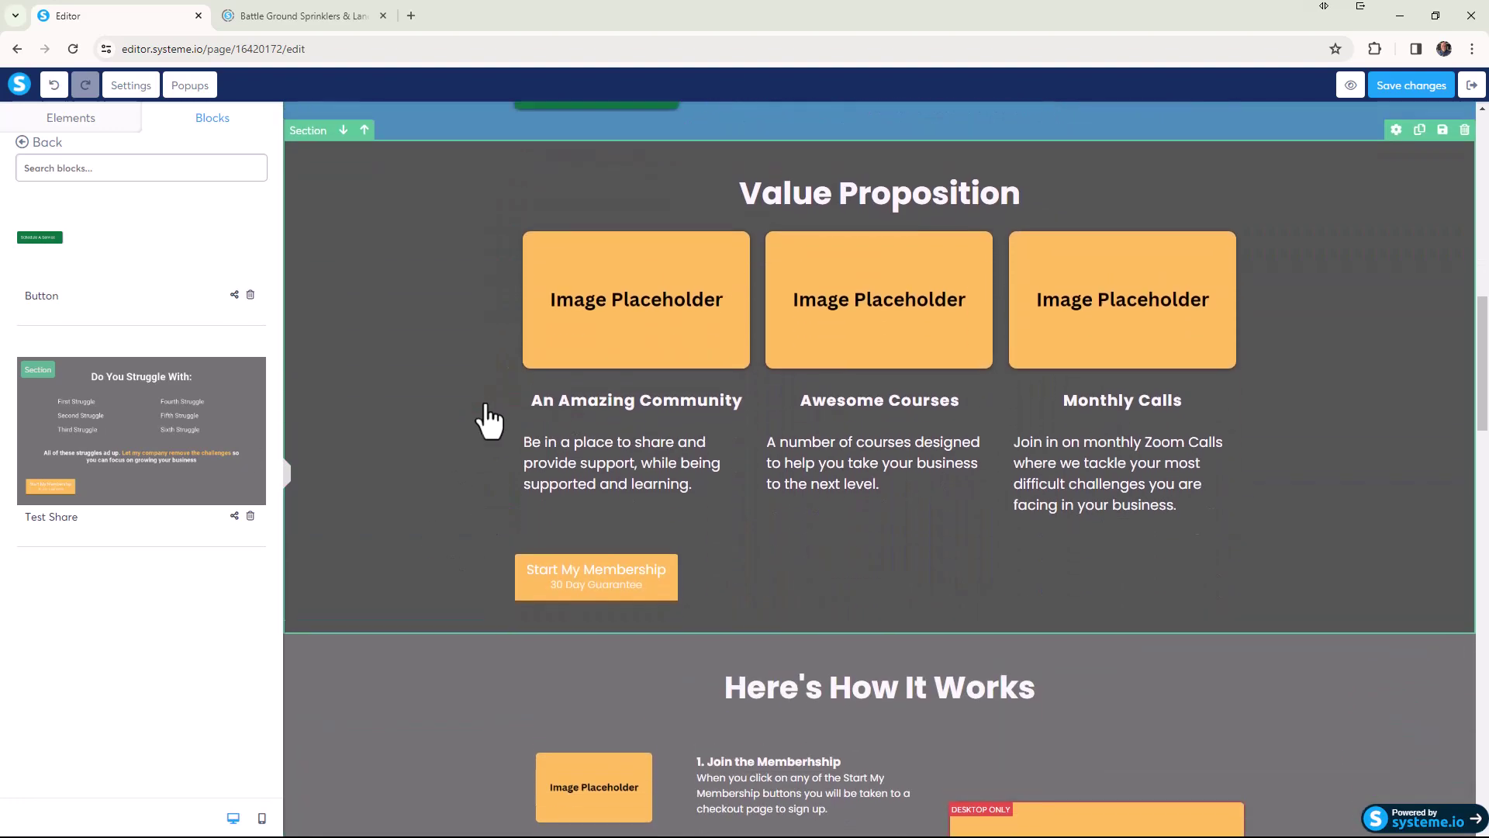
scroll(488, 422, up, 8)
scroll(429, 346, down, 6)
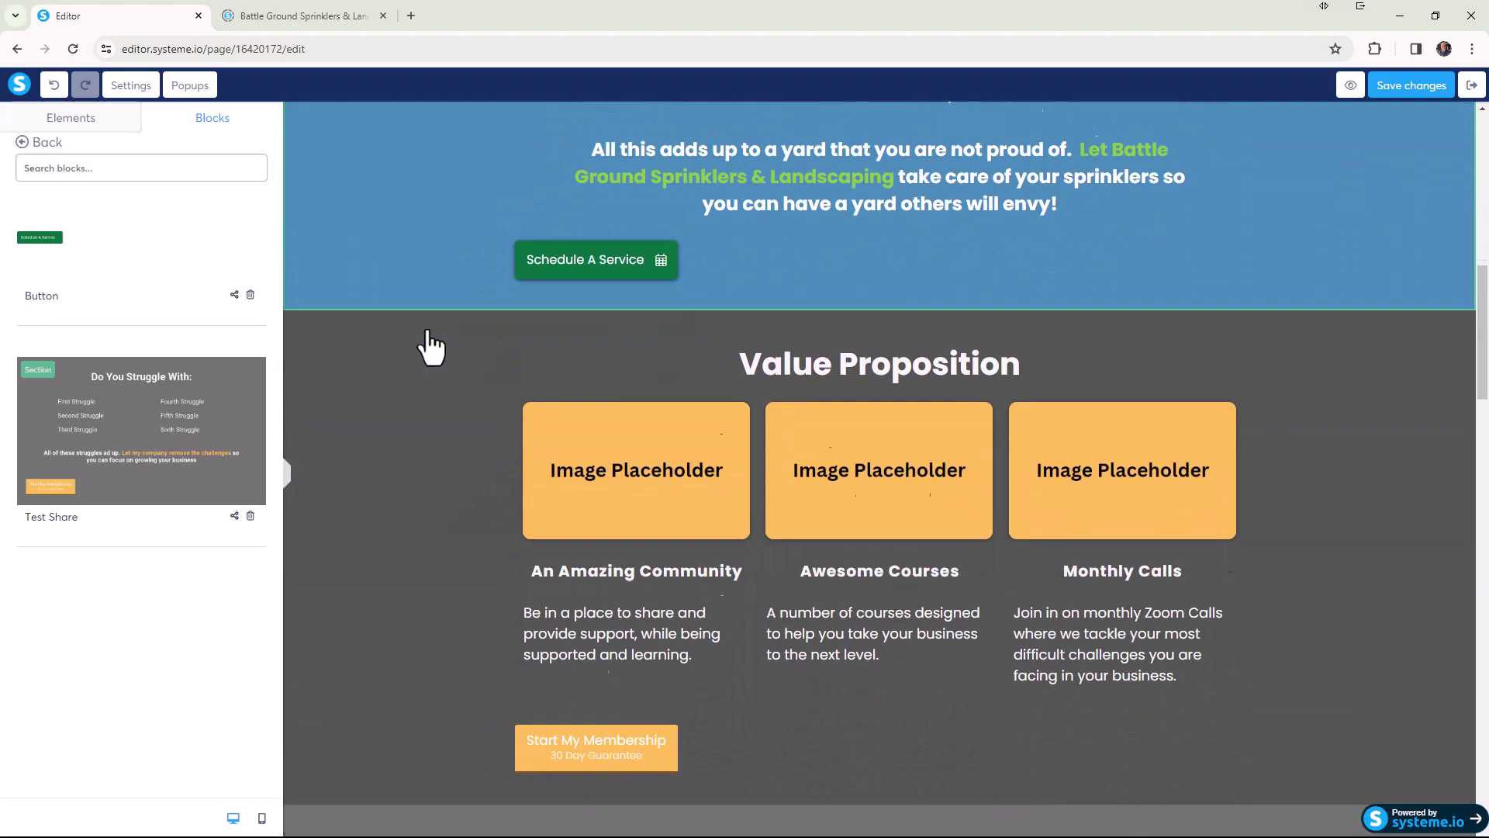
scroll(429, 346, down, 3)
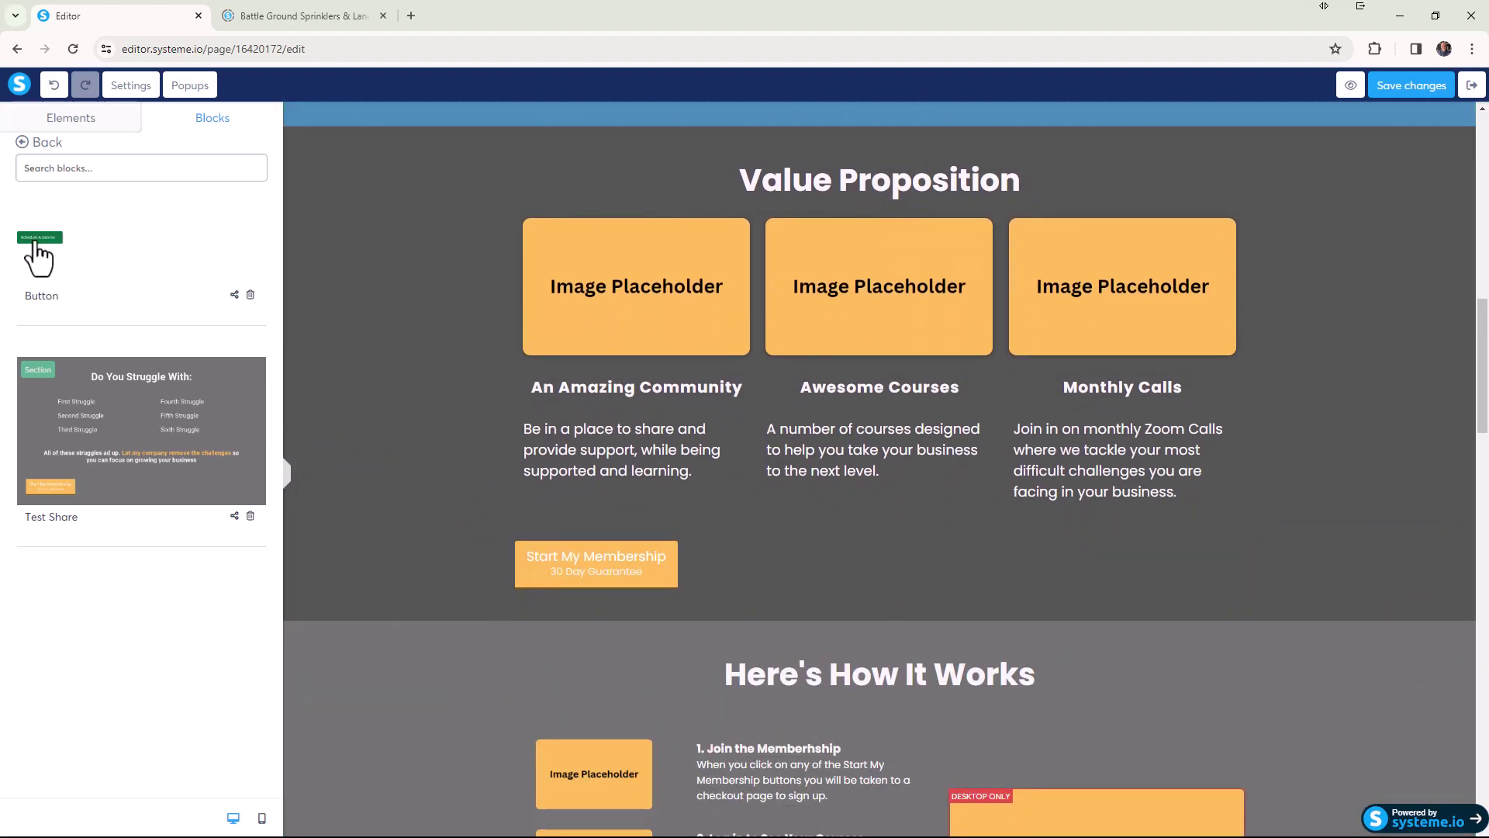
Step: Drag the saved Schedule A Service block up and drop it below Start My Membership in Value Proposition
drag(35, 248, 437, 573)
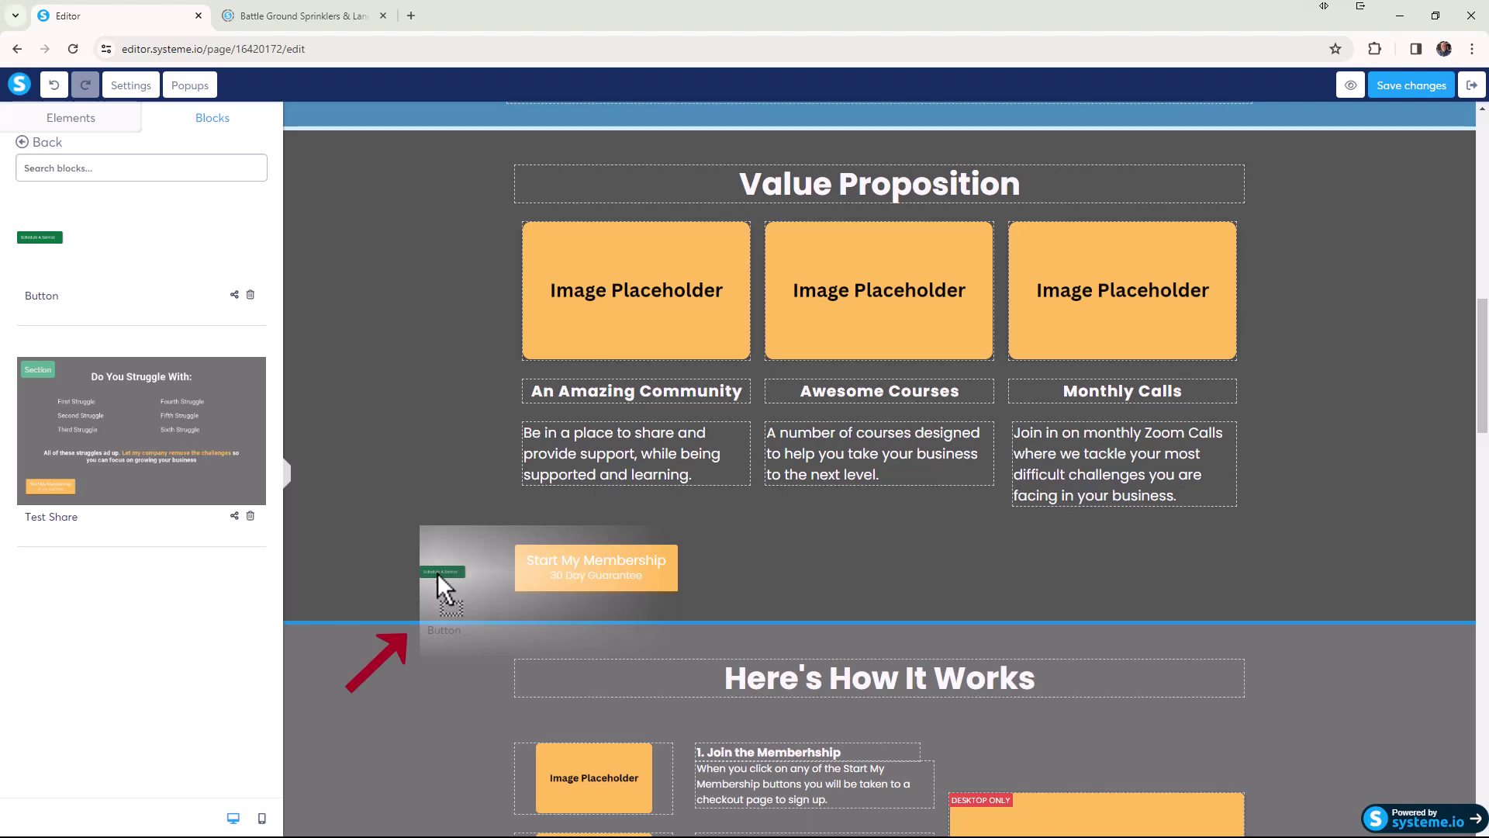
mouse_move(437, 572)
mouse_down()
mouse_move(402, 396)
mouse_move(414, 253)
mouse_move(437, 324)
mouse_move(537, 338)
mouse_up()
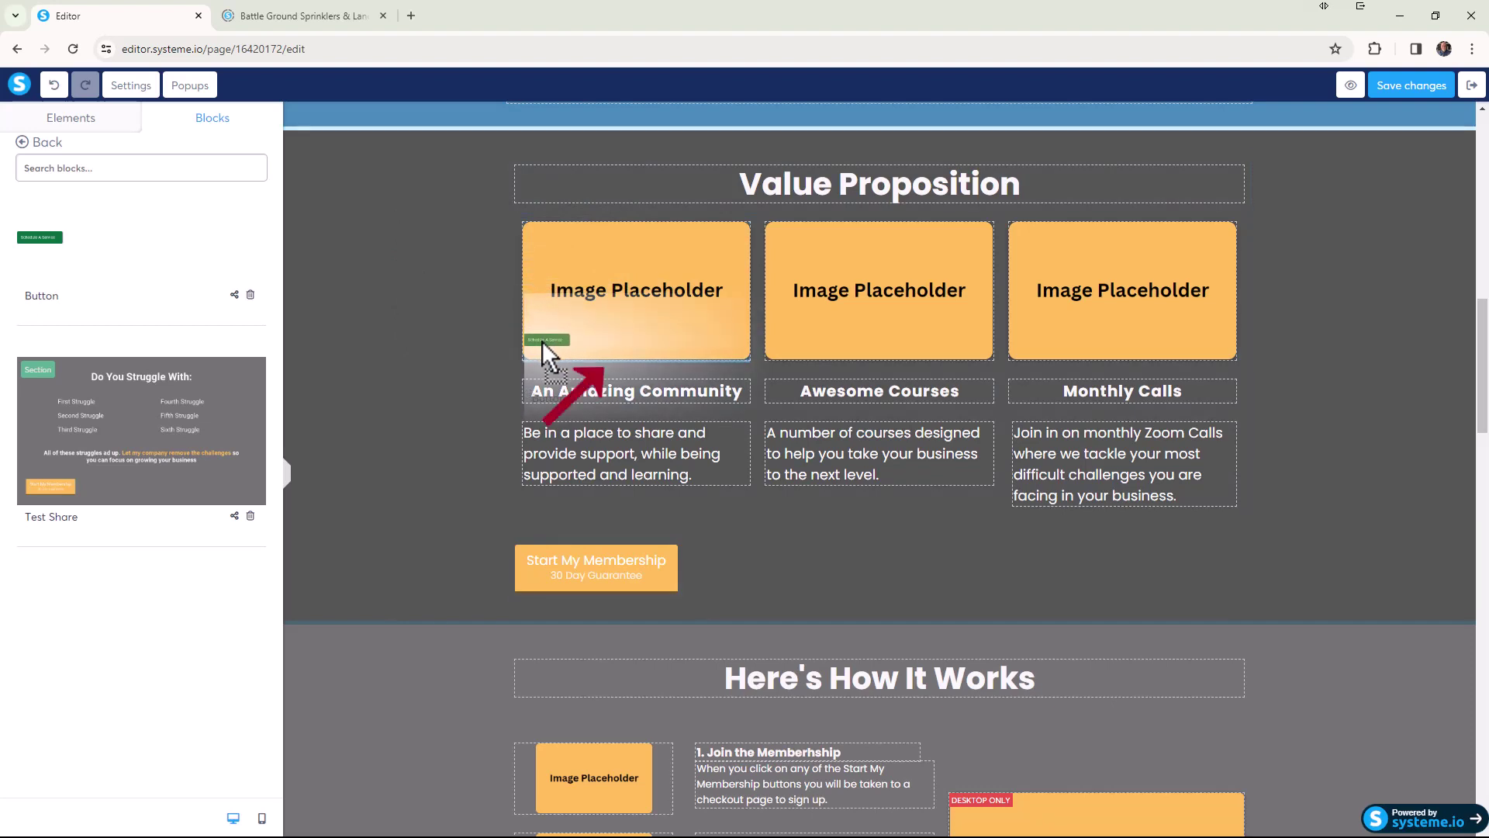
mouse_move(542, 341)
mouse_down()
mouse_move(554, 383)
mouse_move(560, 360)
mouse_up()
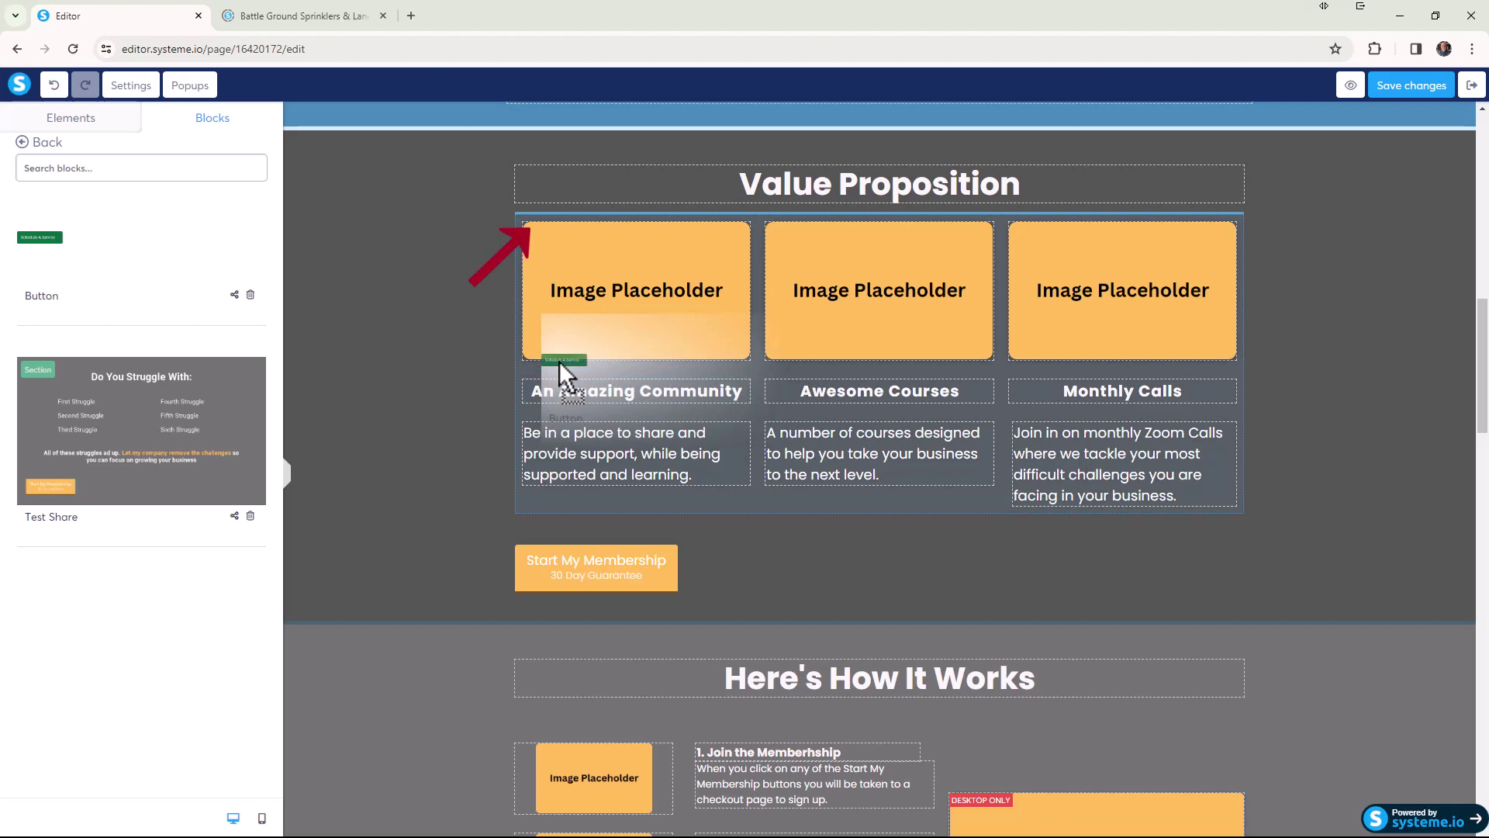
drag(560, 361, 565, 593)
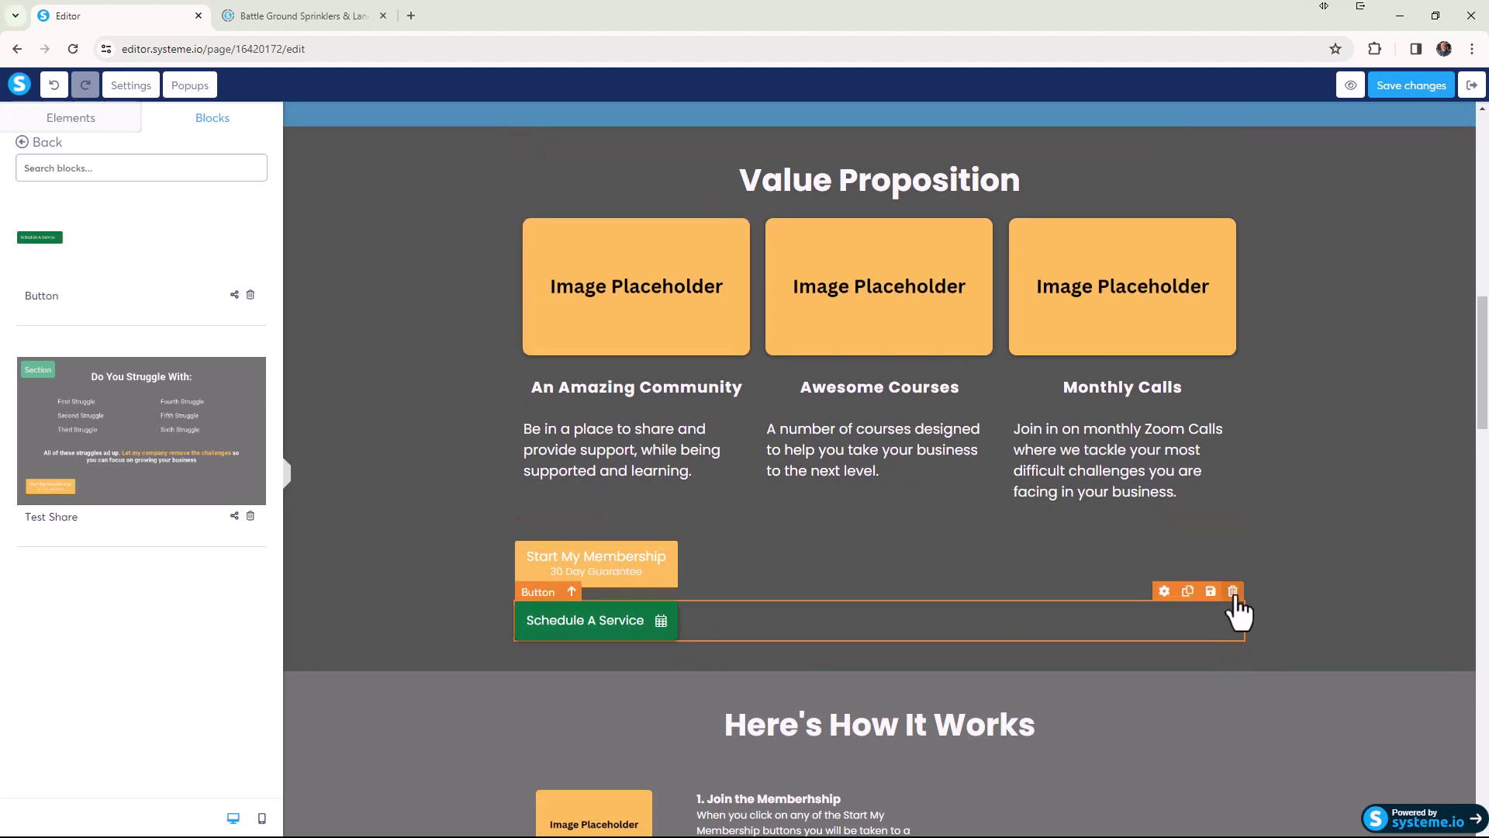
Step: Delete the Schedule A Service row from Value Proposition and re-add the saved block at the page bottom
click(1233, 593)
click(816, 141)
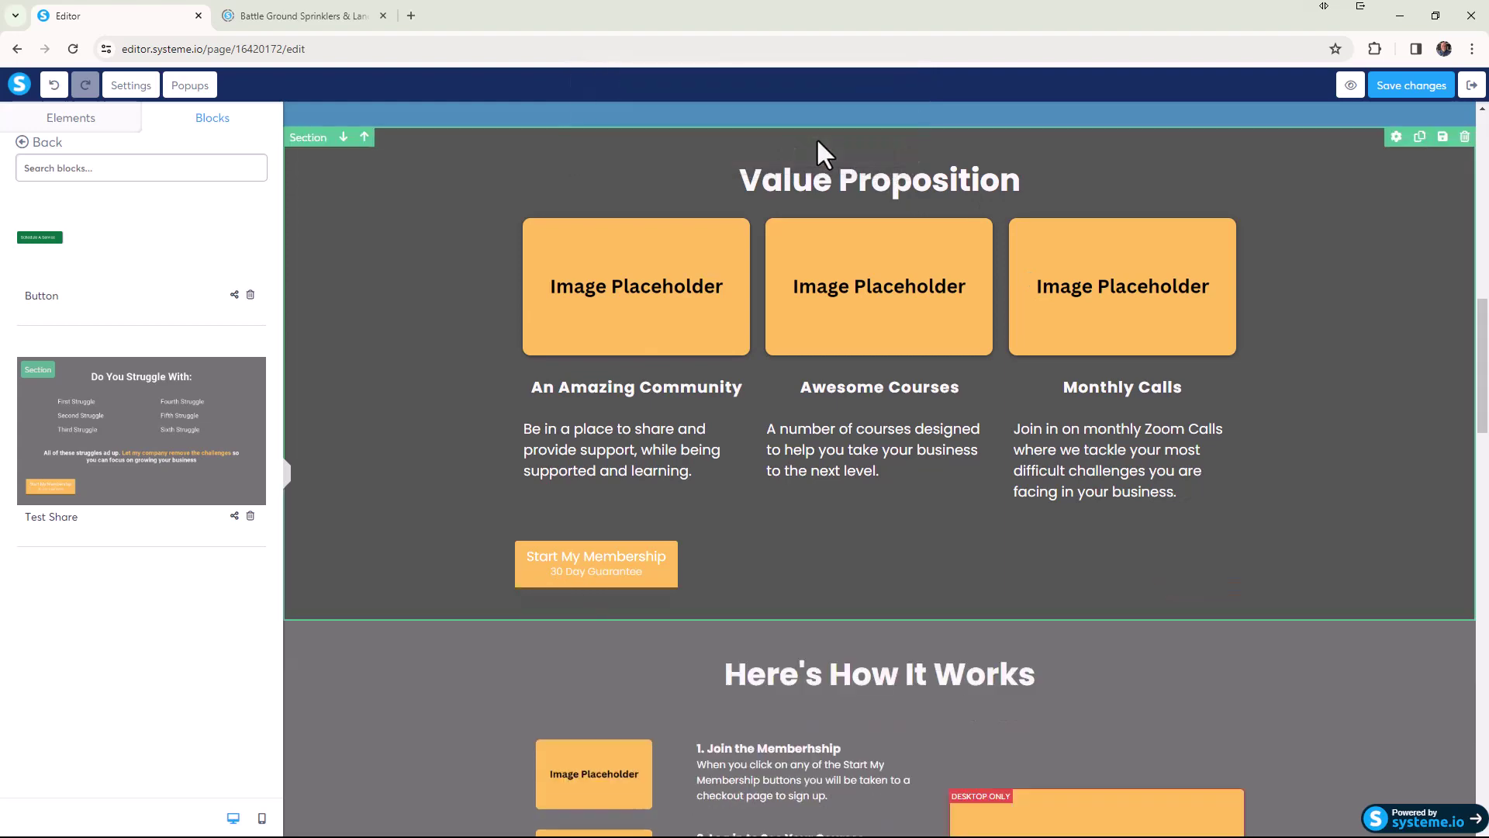
click(46, 253)
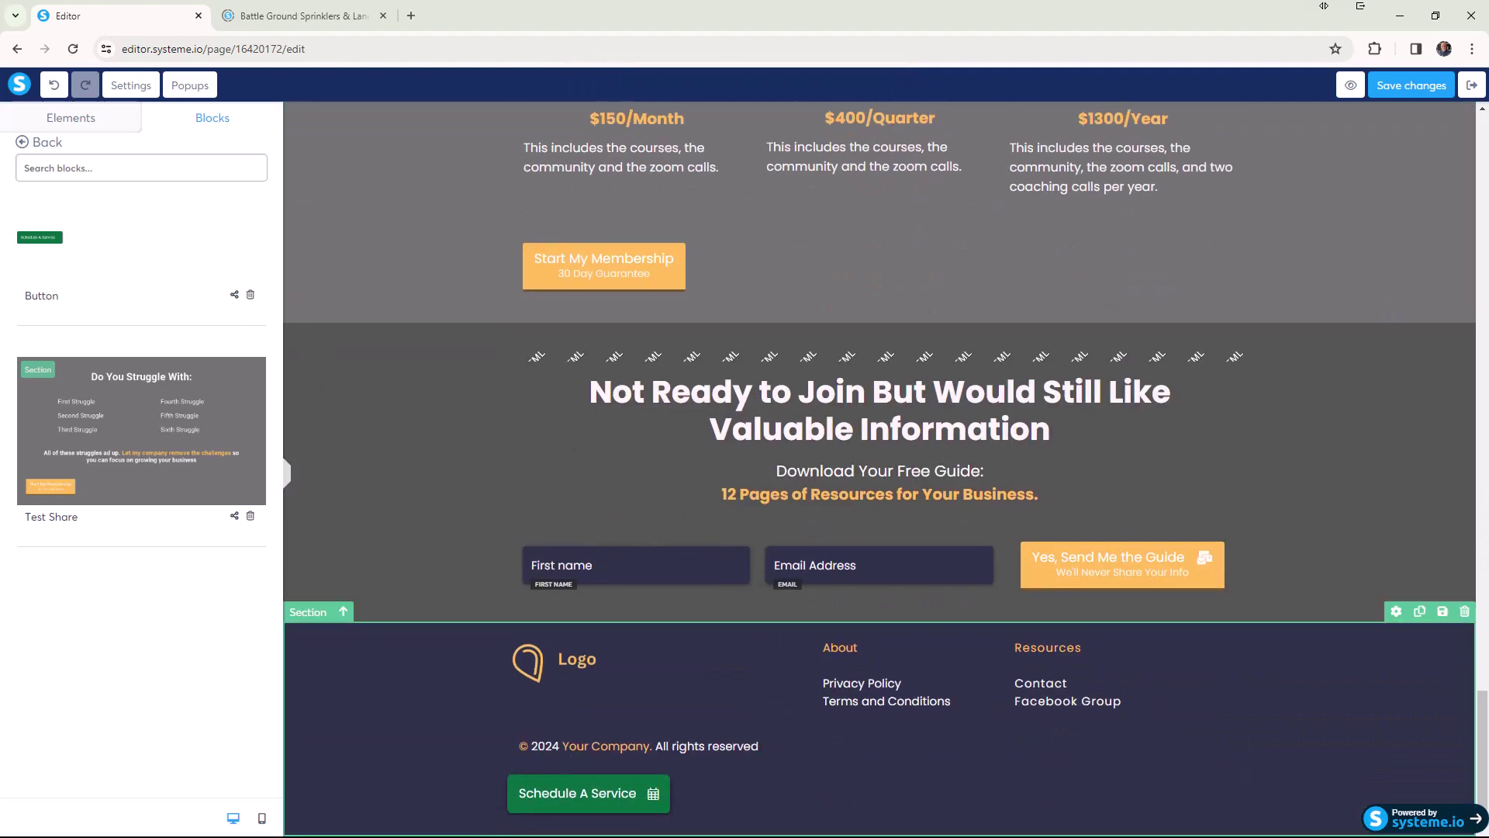
click(448, 813)
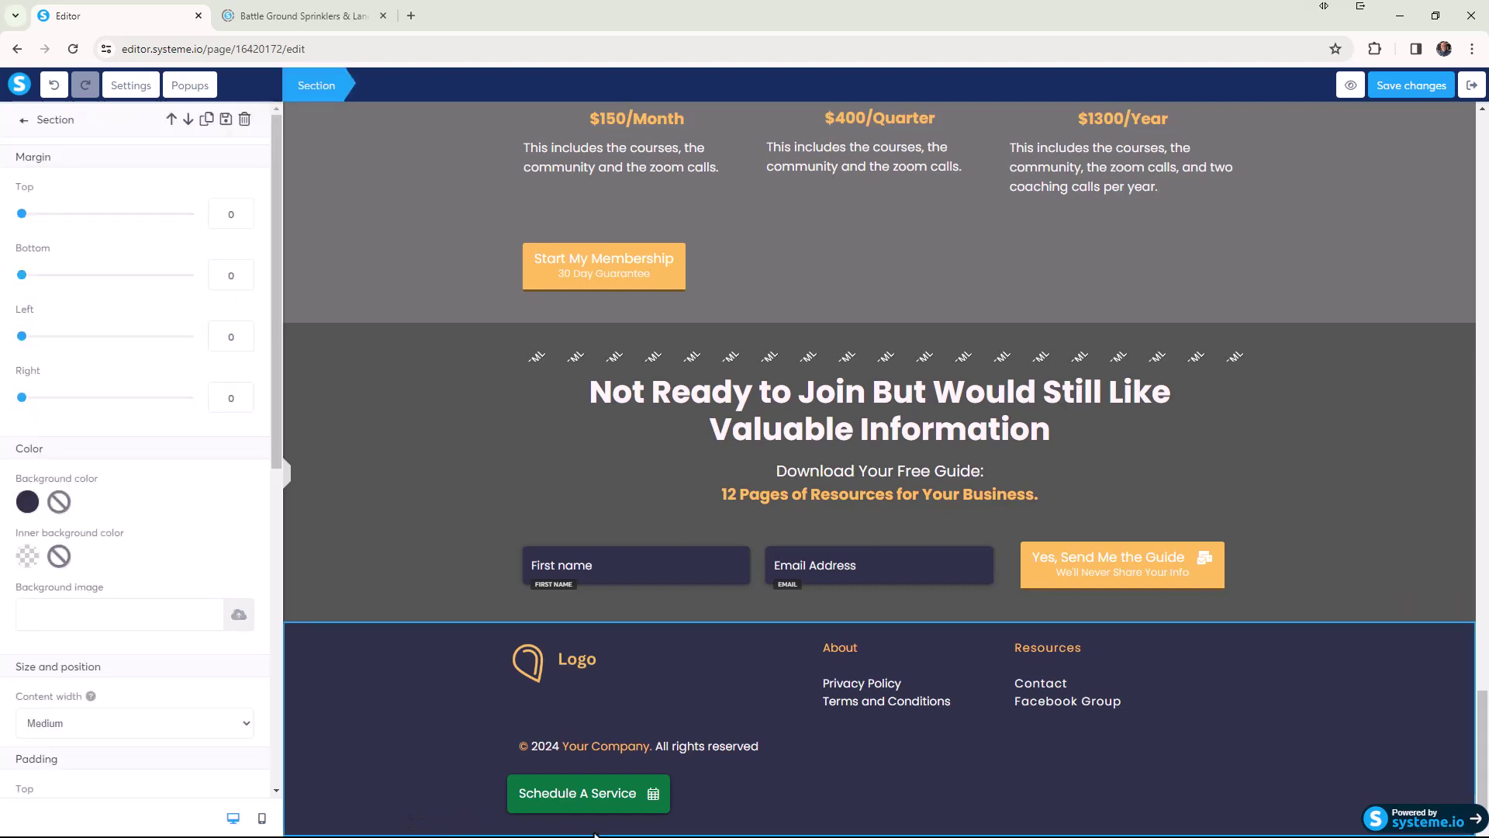
key(Escape)
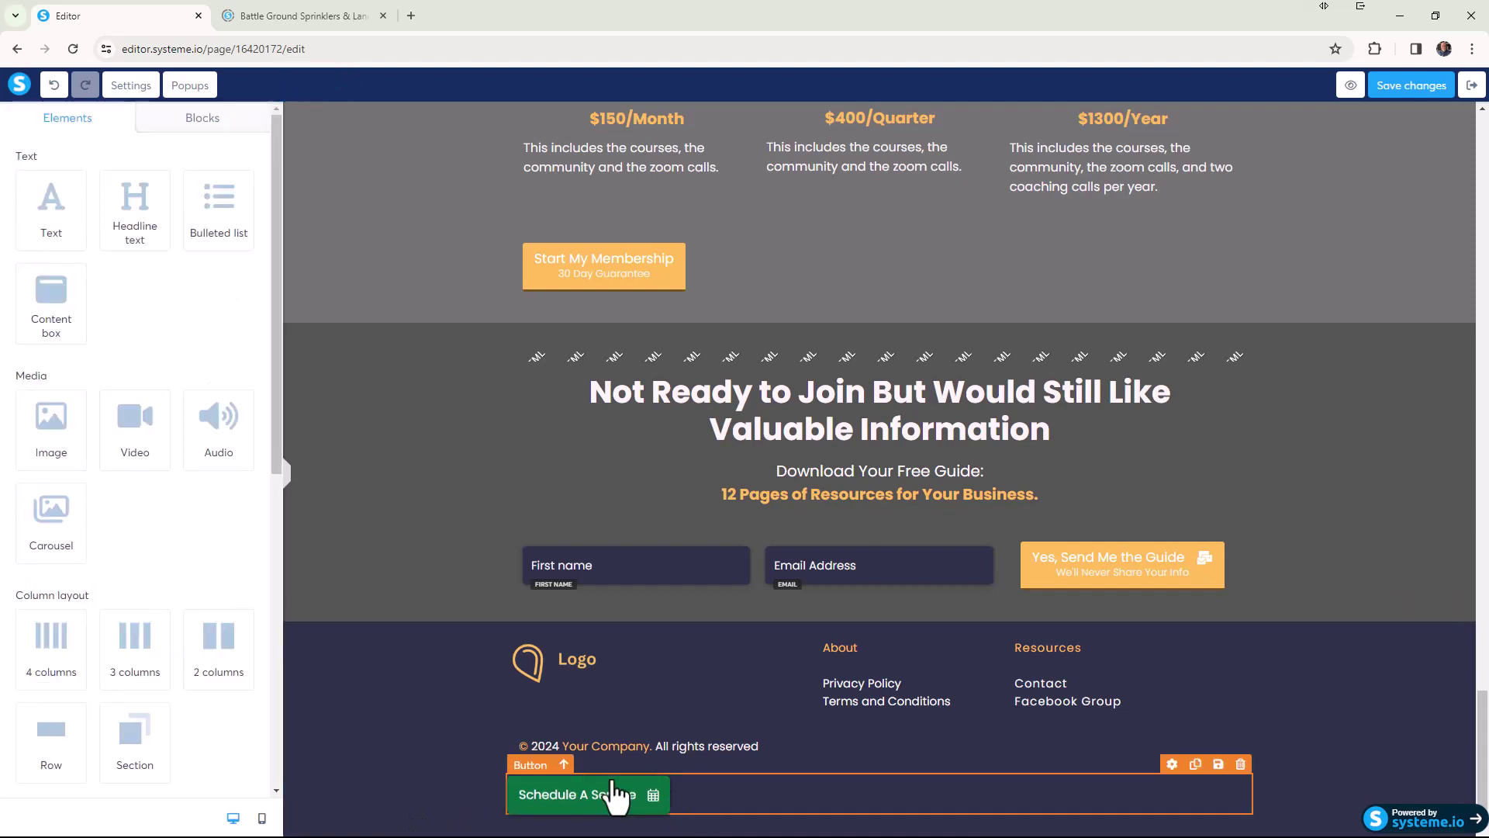
Step: Move the button above the copyright and Logo rows, then drag it into Membership Options
click(564, 766)
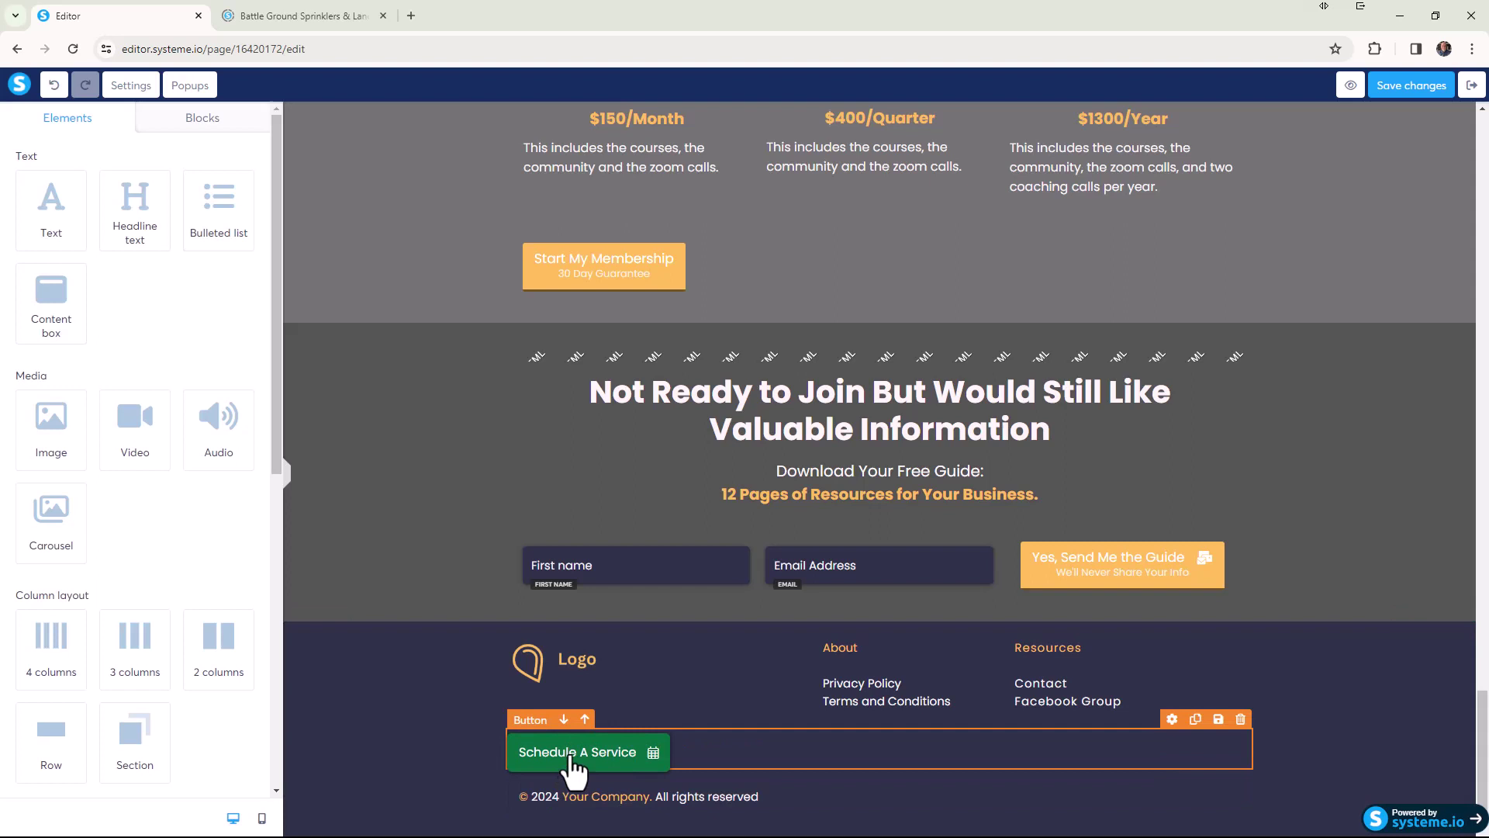
click(585, 720)
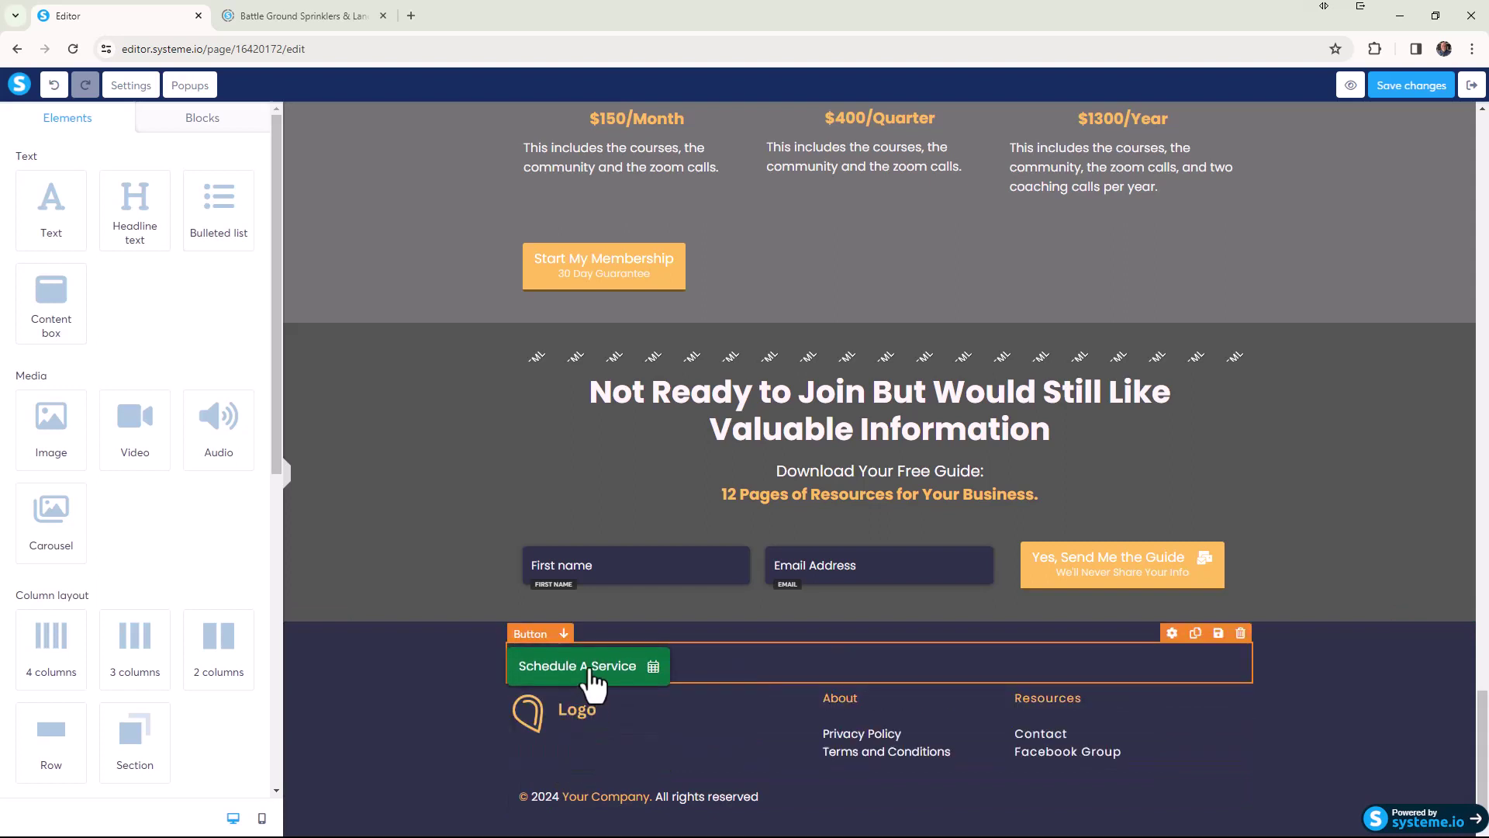
drag(594, 675, 641, 293)
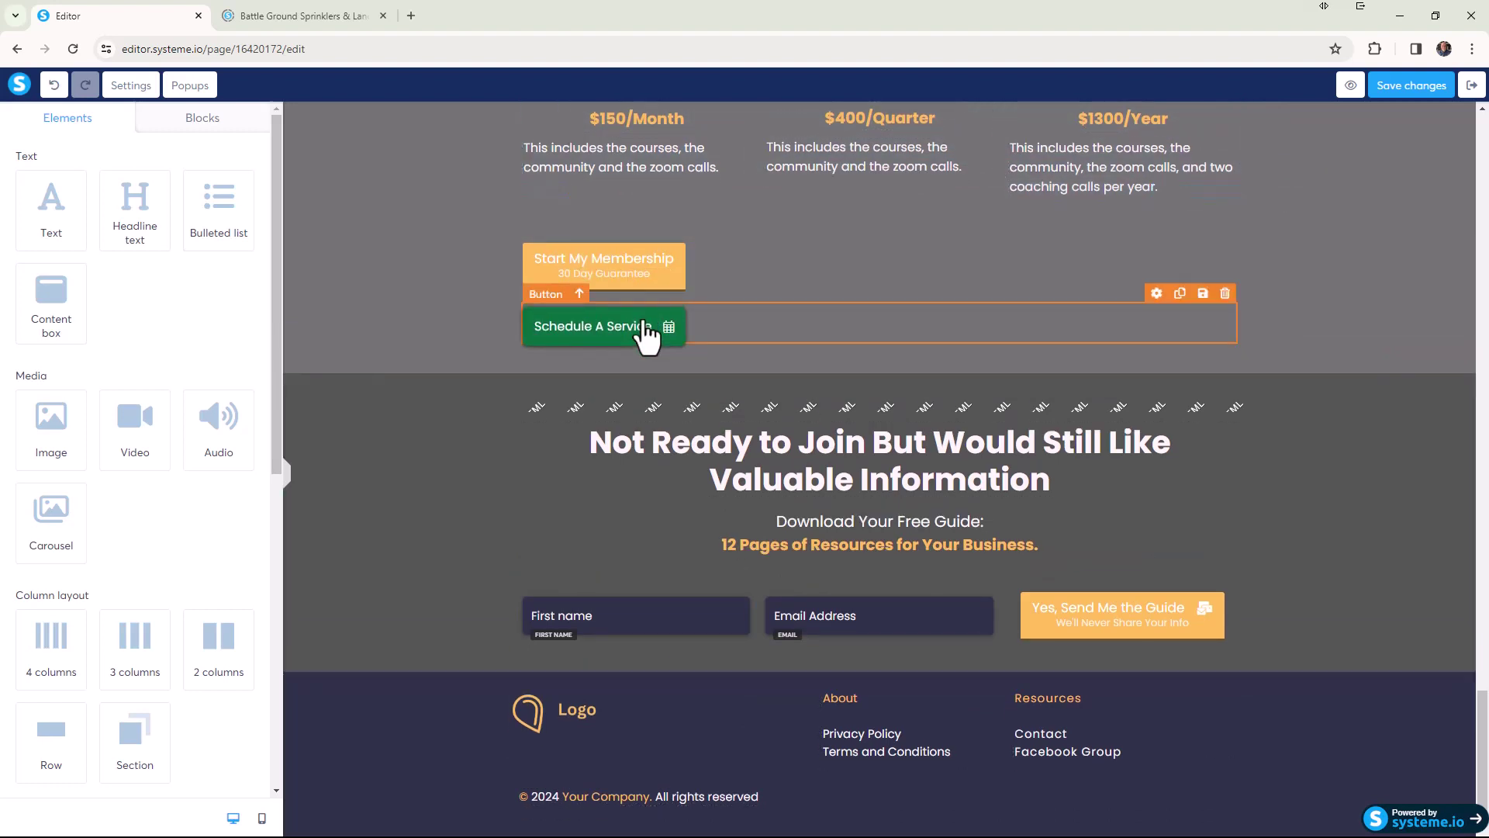
click(577, 318)
click(454, 291)
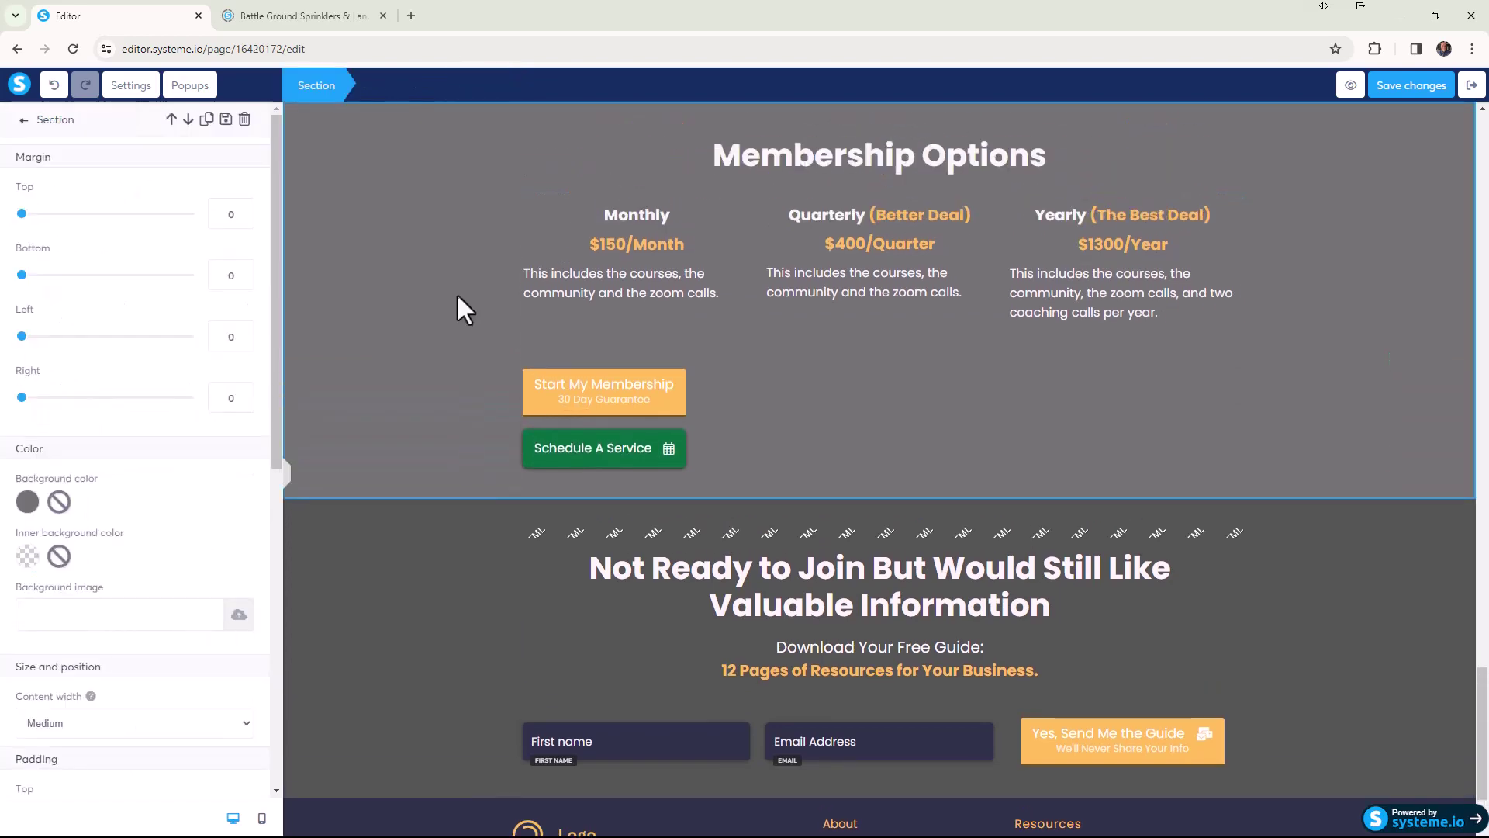
click(1427, 429)
Step: Drag the Schedule A Service button up beneath the earlier Start My Membership button
scroll(1424, 442, up, 6)
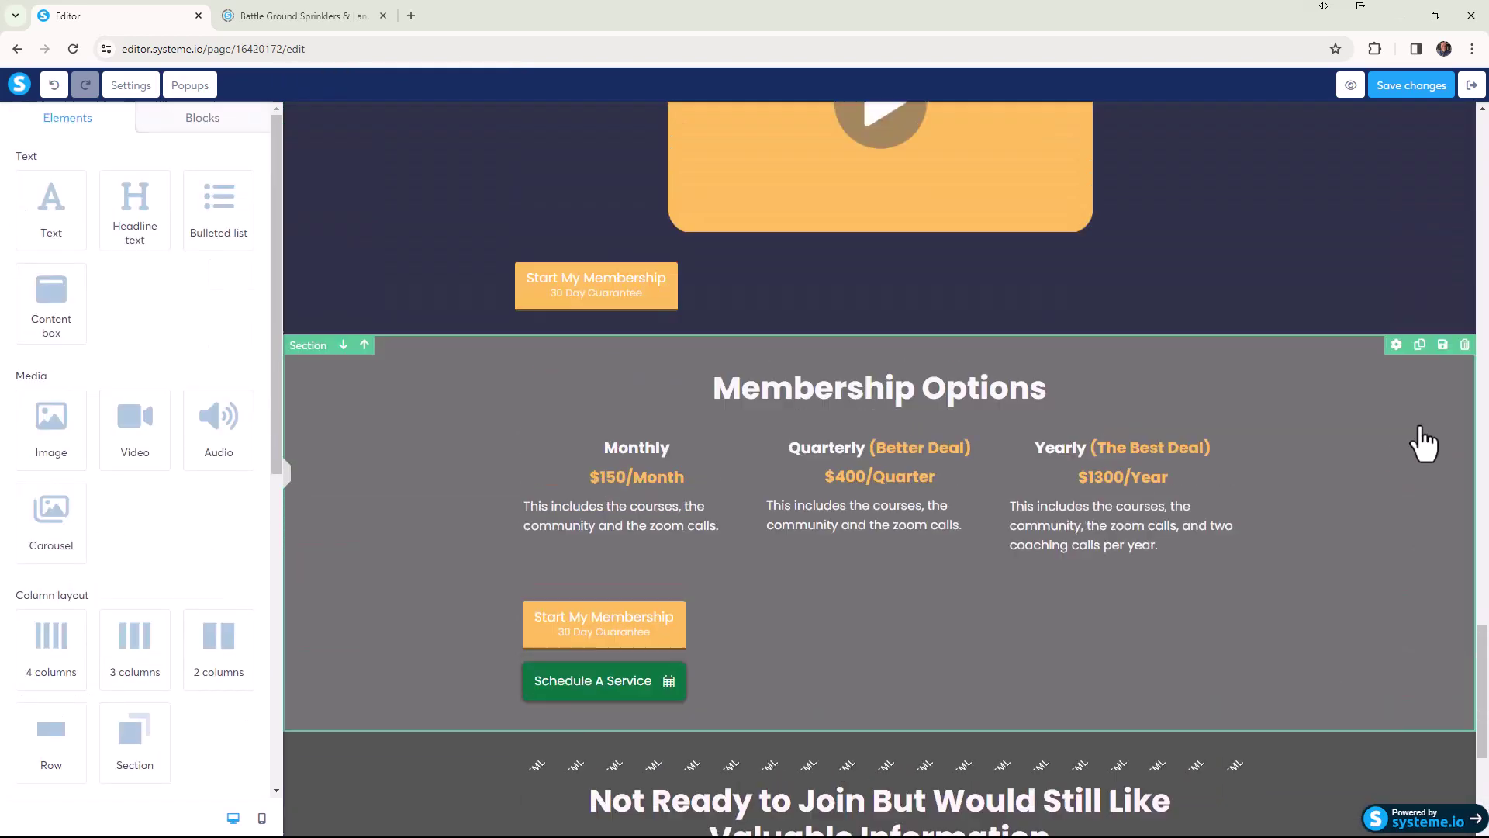
scroll(1424, 449, down, 1)
drag(659, 780, 706, 485)
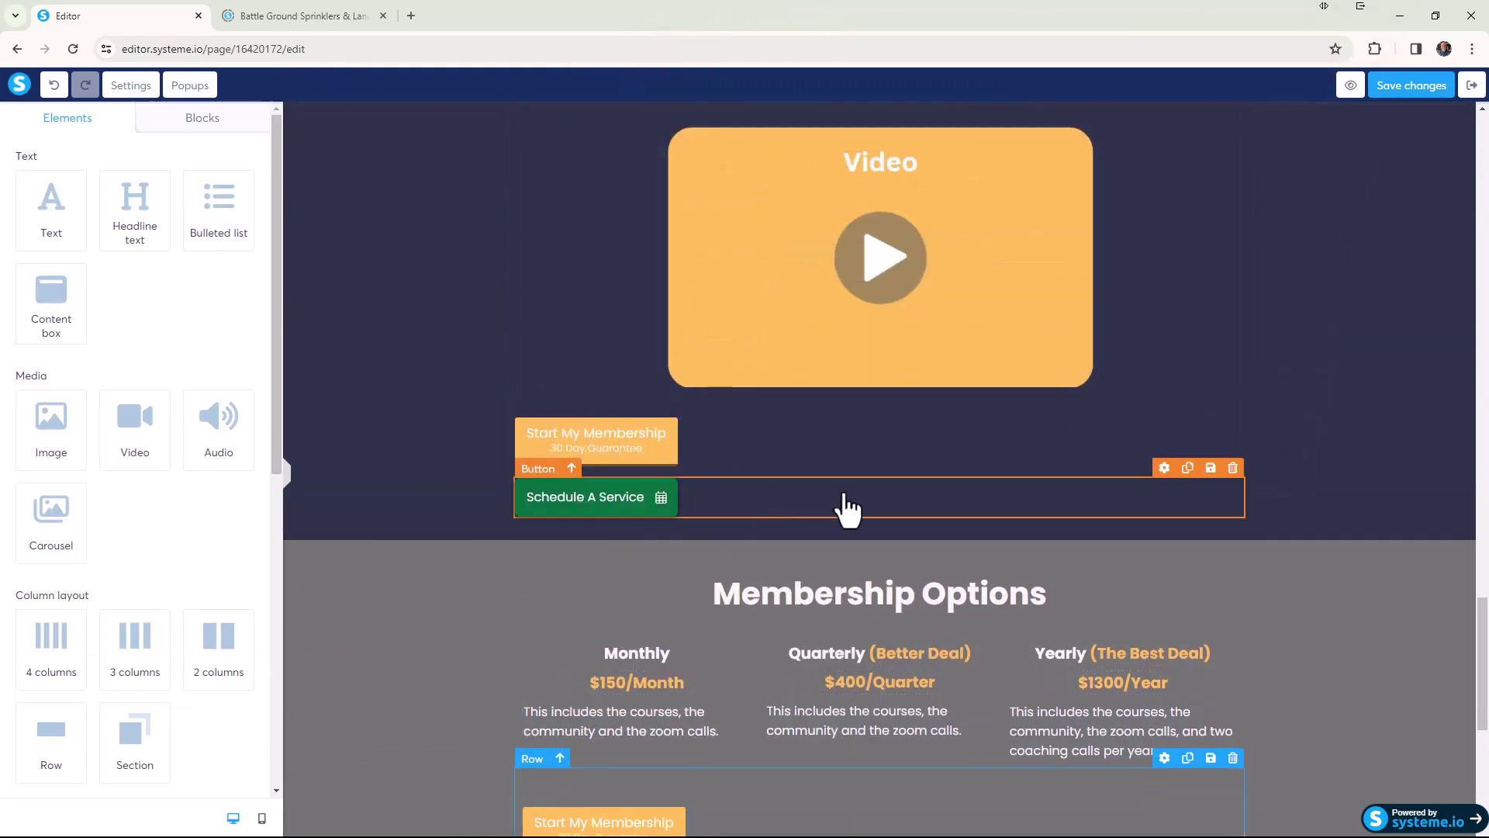
scroll(848, 509, up, 4)
drag(658, 809, 668, 303)
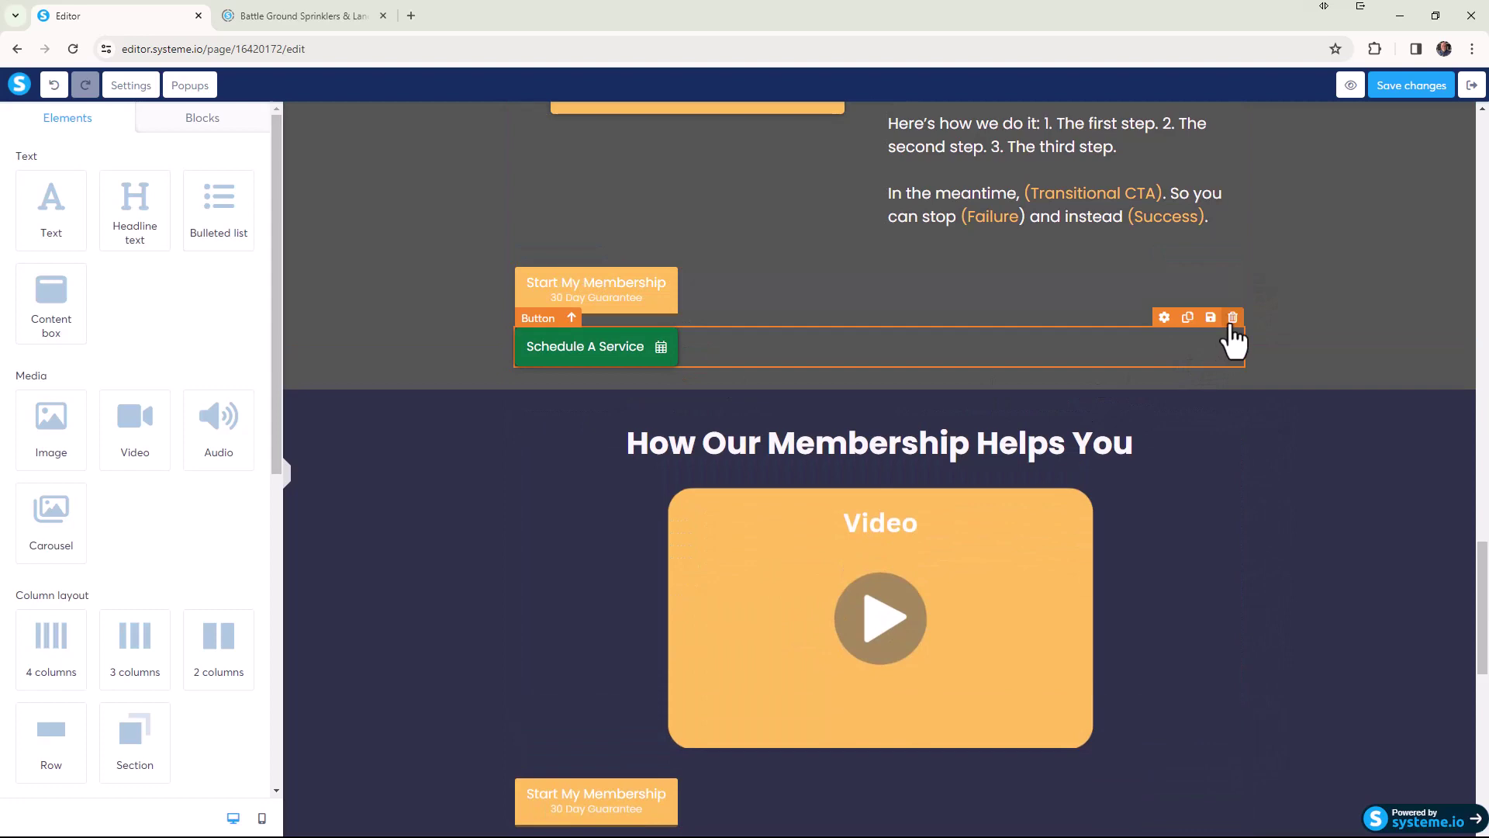
Step: Delete the Schedule A Service button from the Many Small Businesses Struggle section
click(1233, 317)
click(807, 147)
scroll(306, 309, up, 4)
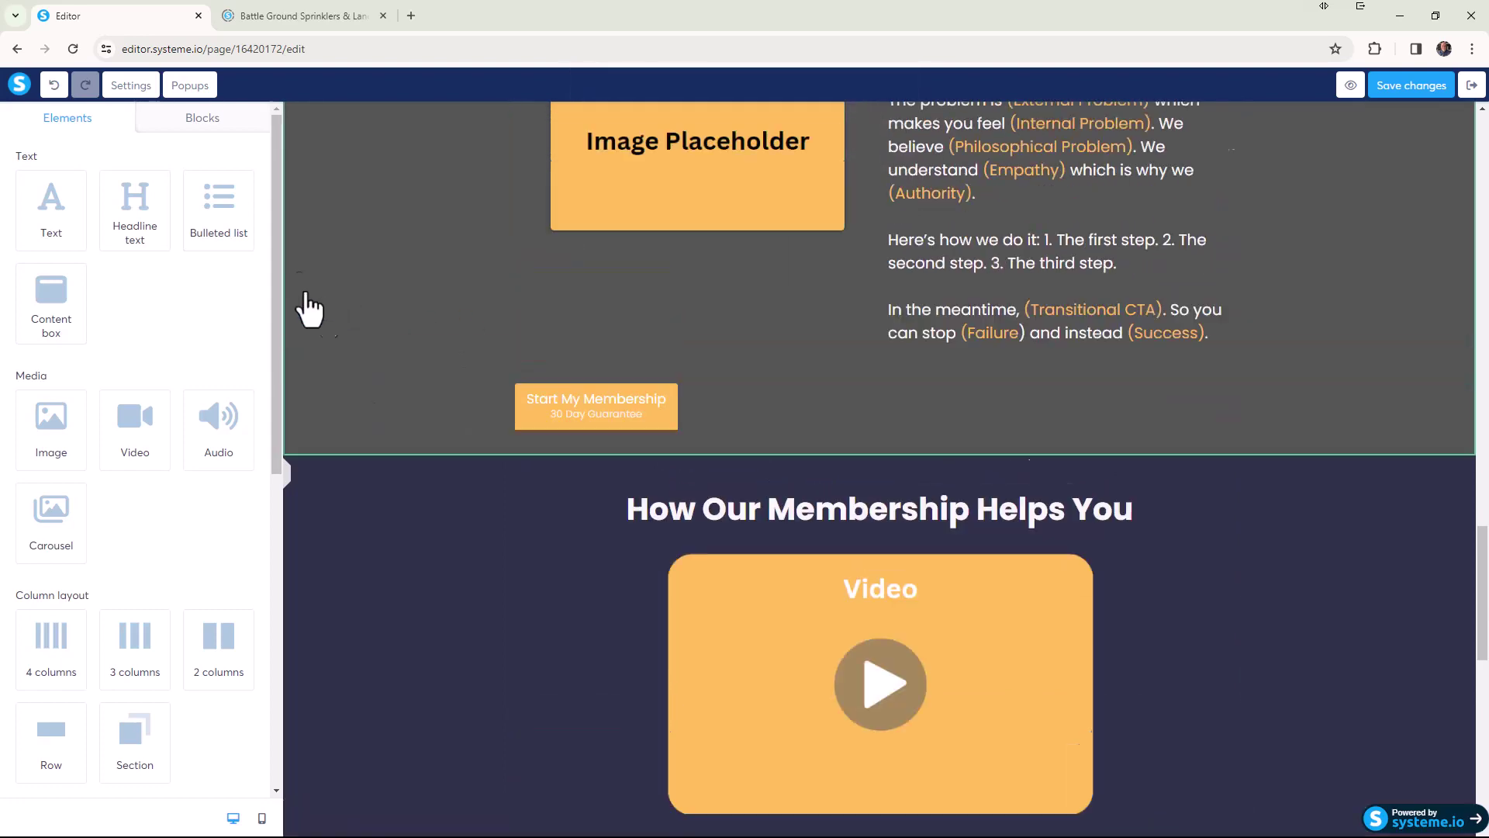
Step: In My blocks, drag the saved Button block onto the page and copy its share link
click(212, 118)
click(54, 181)
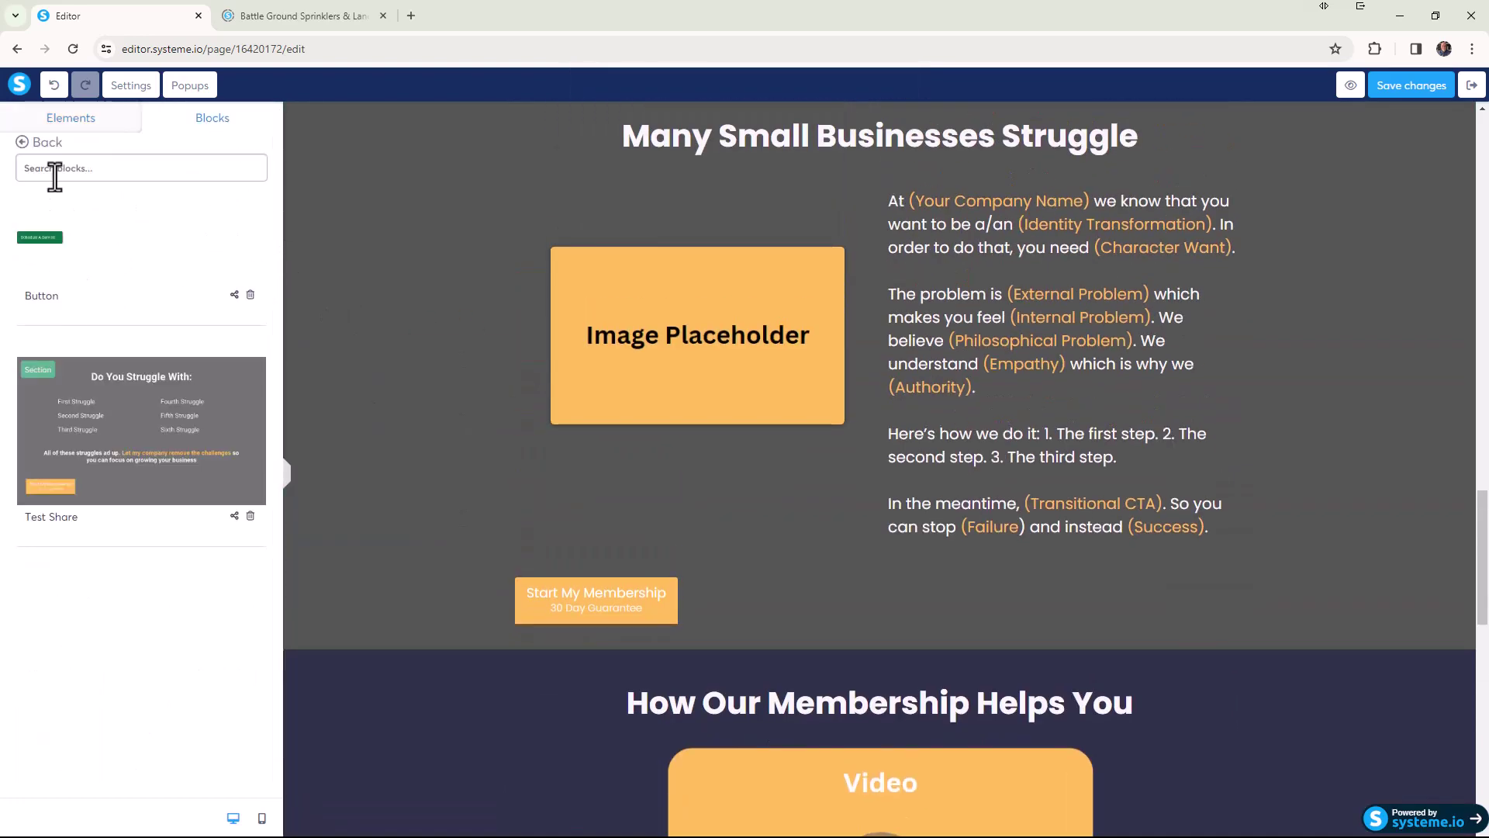
drag(39, 239, 474, 475)
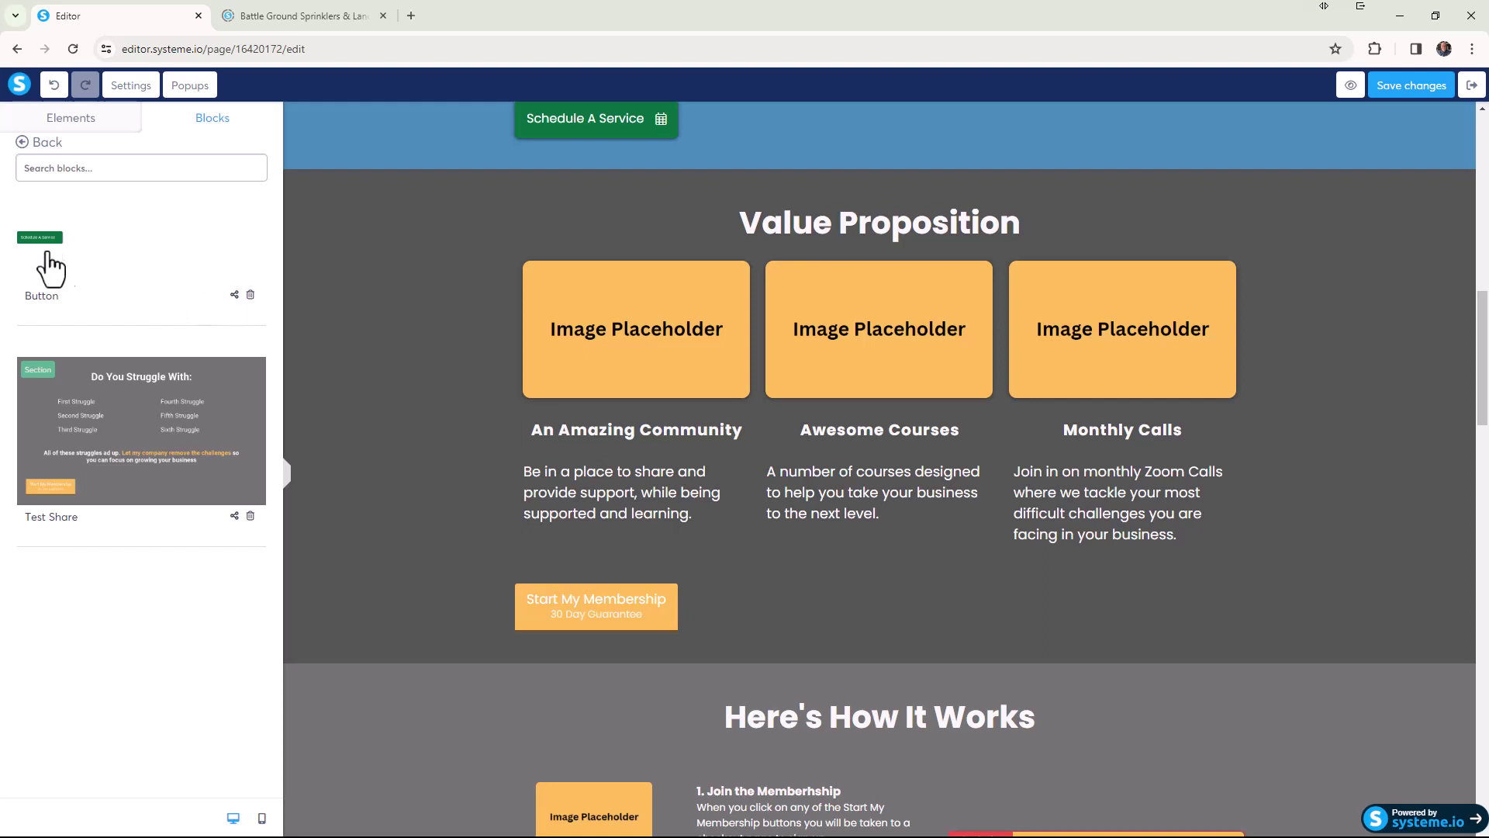
click(234, 295)
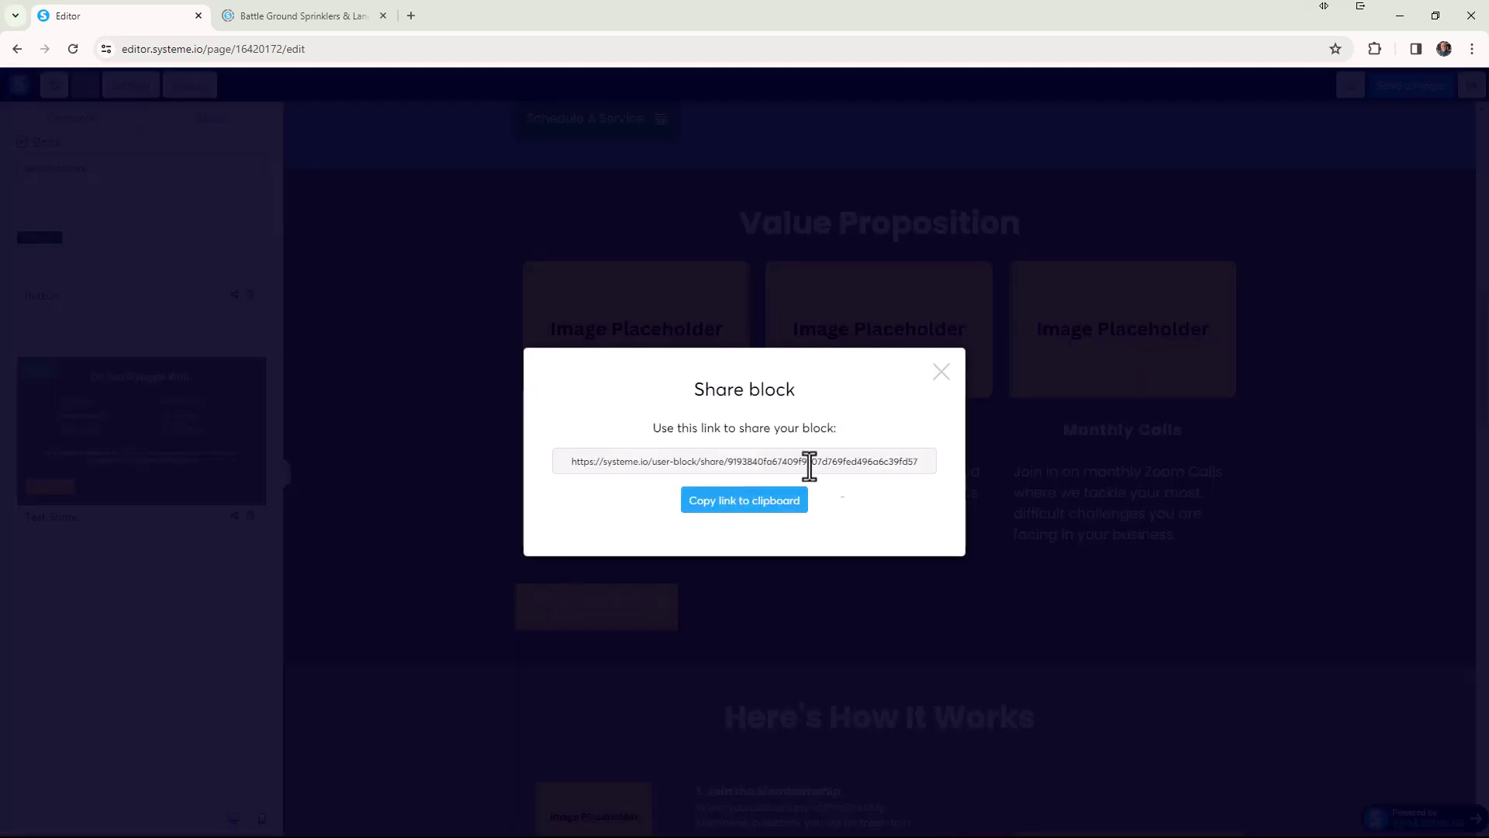
click(942, 372)
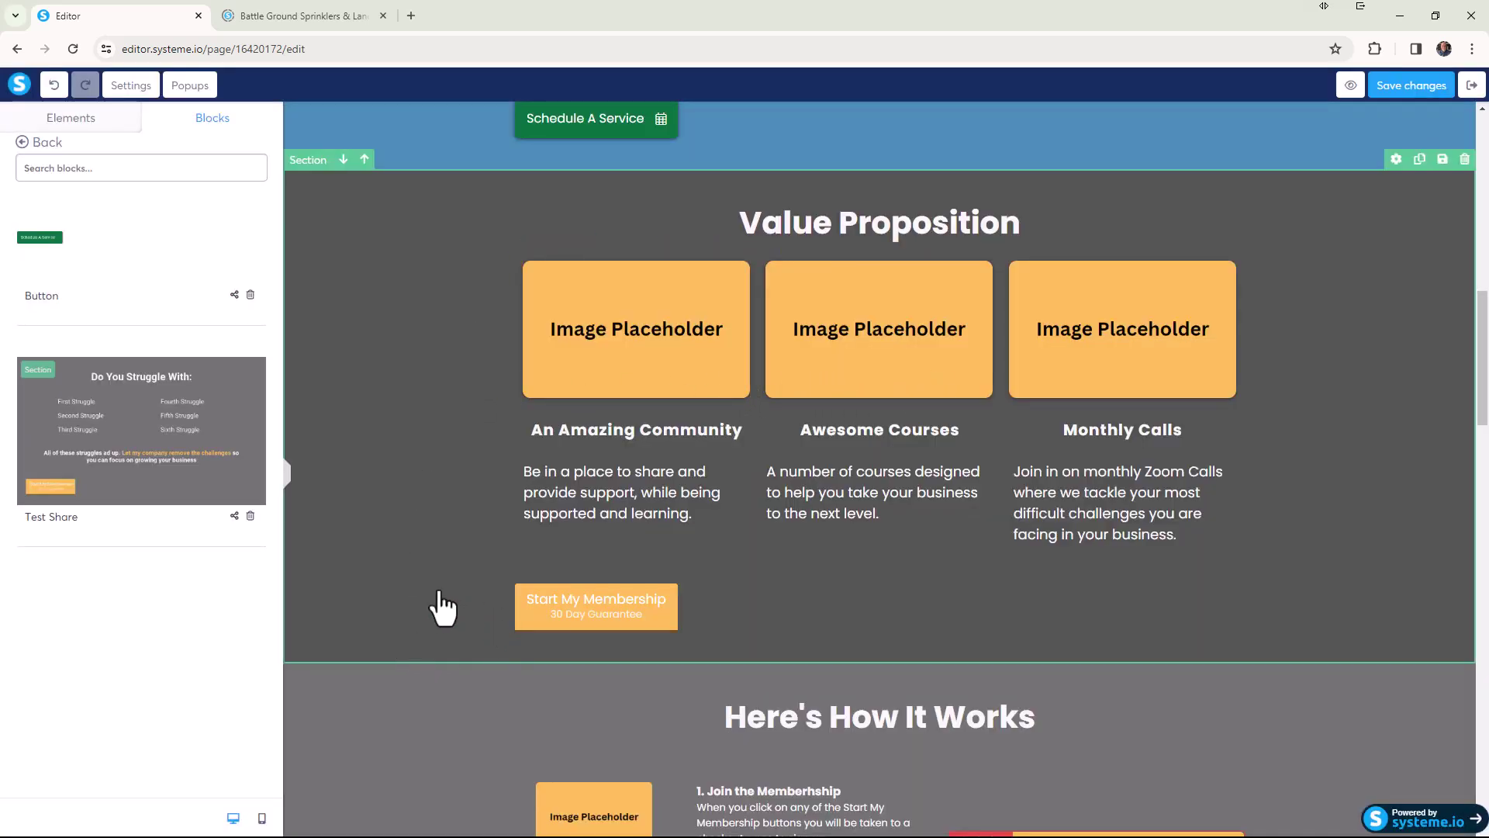
scroll(573, 624, down, 2)
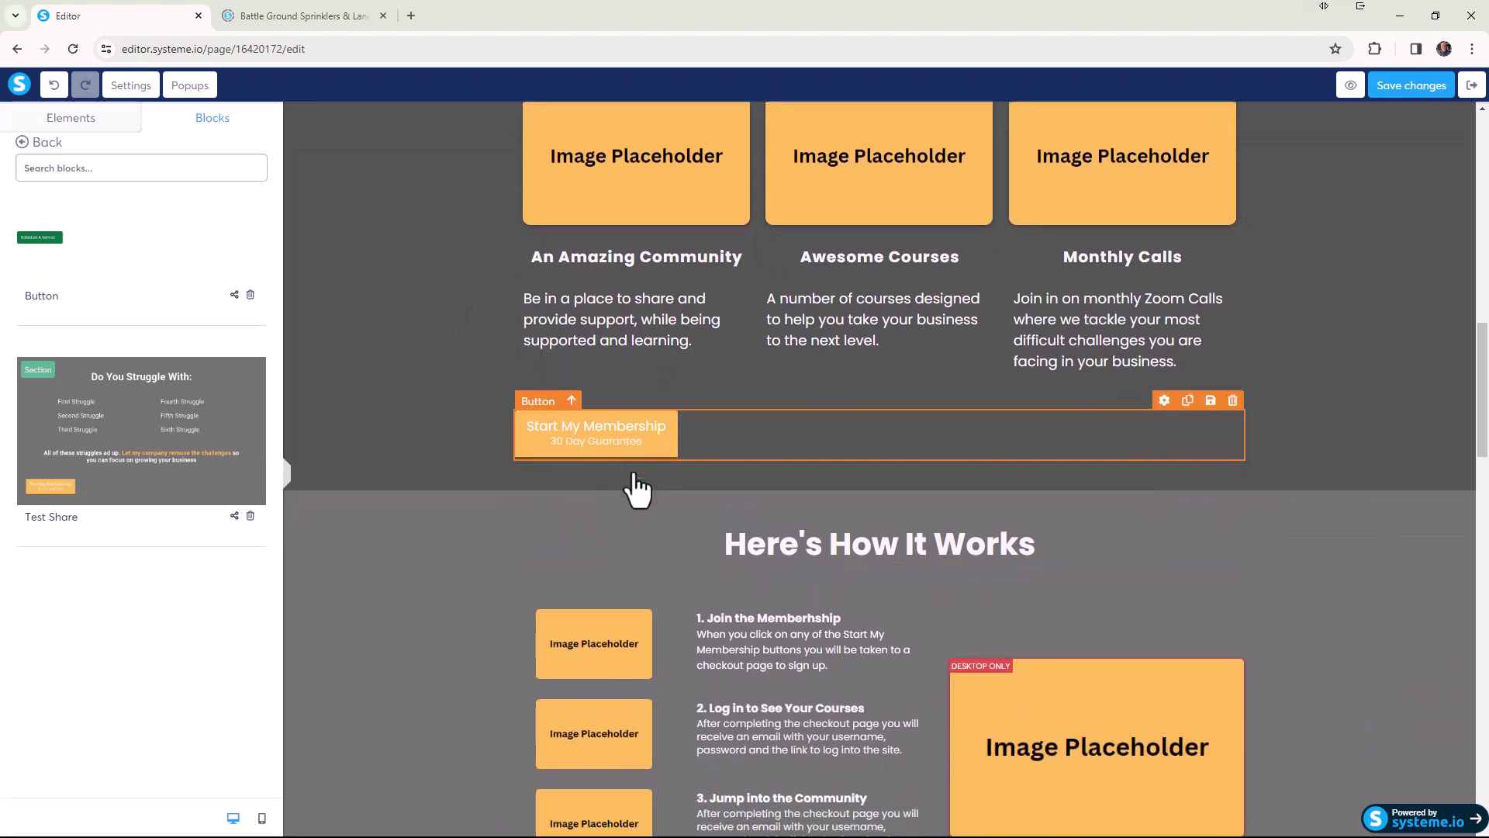
scroll(589, 481, down, 6)
scroll(440, 475, down, 2)
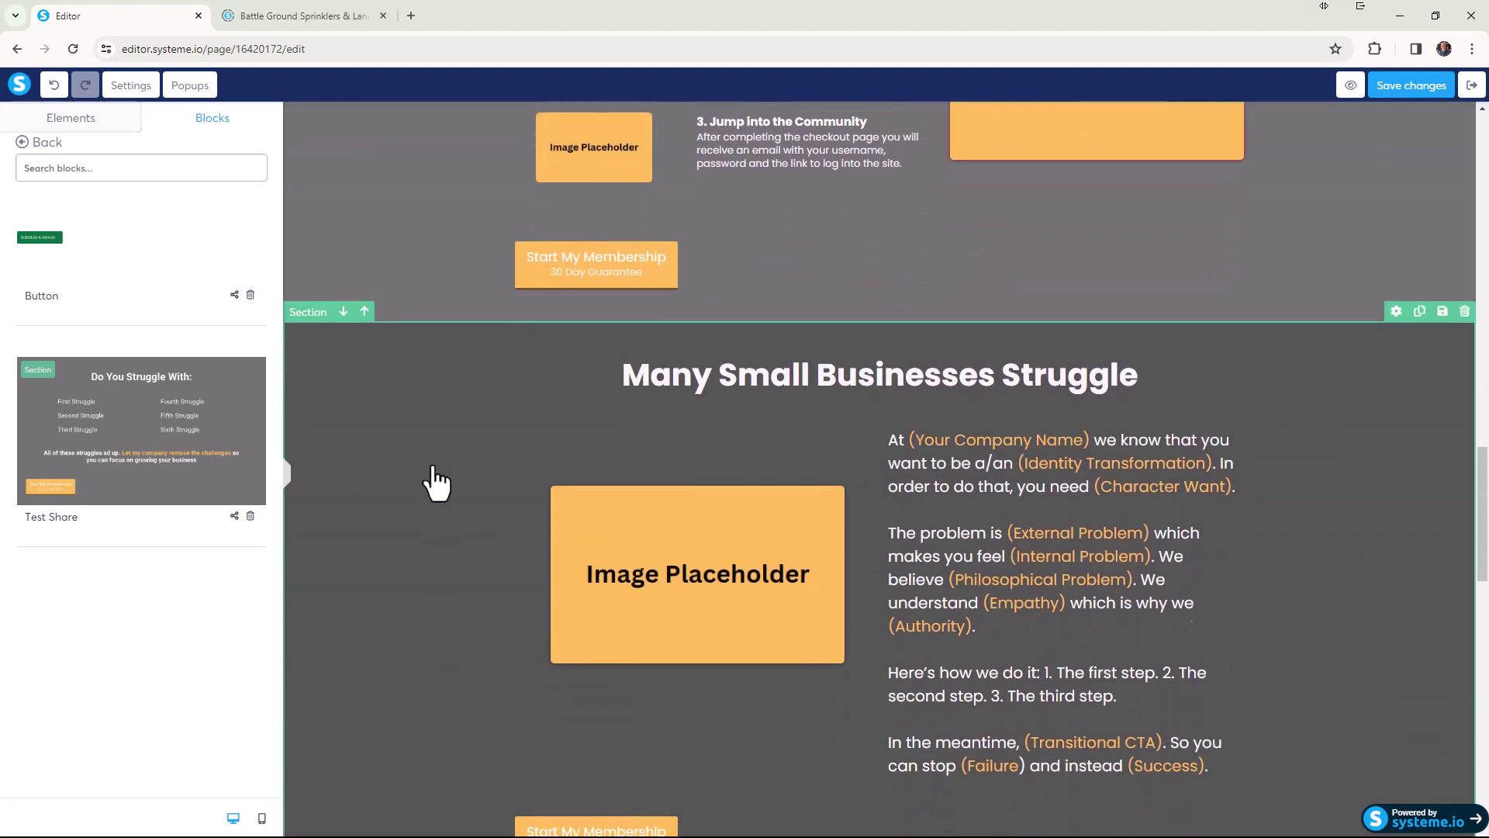
scroll(376, 412, down, 4)
scroll(400, 425, down, 3)
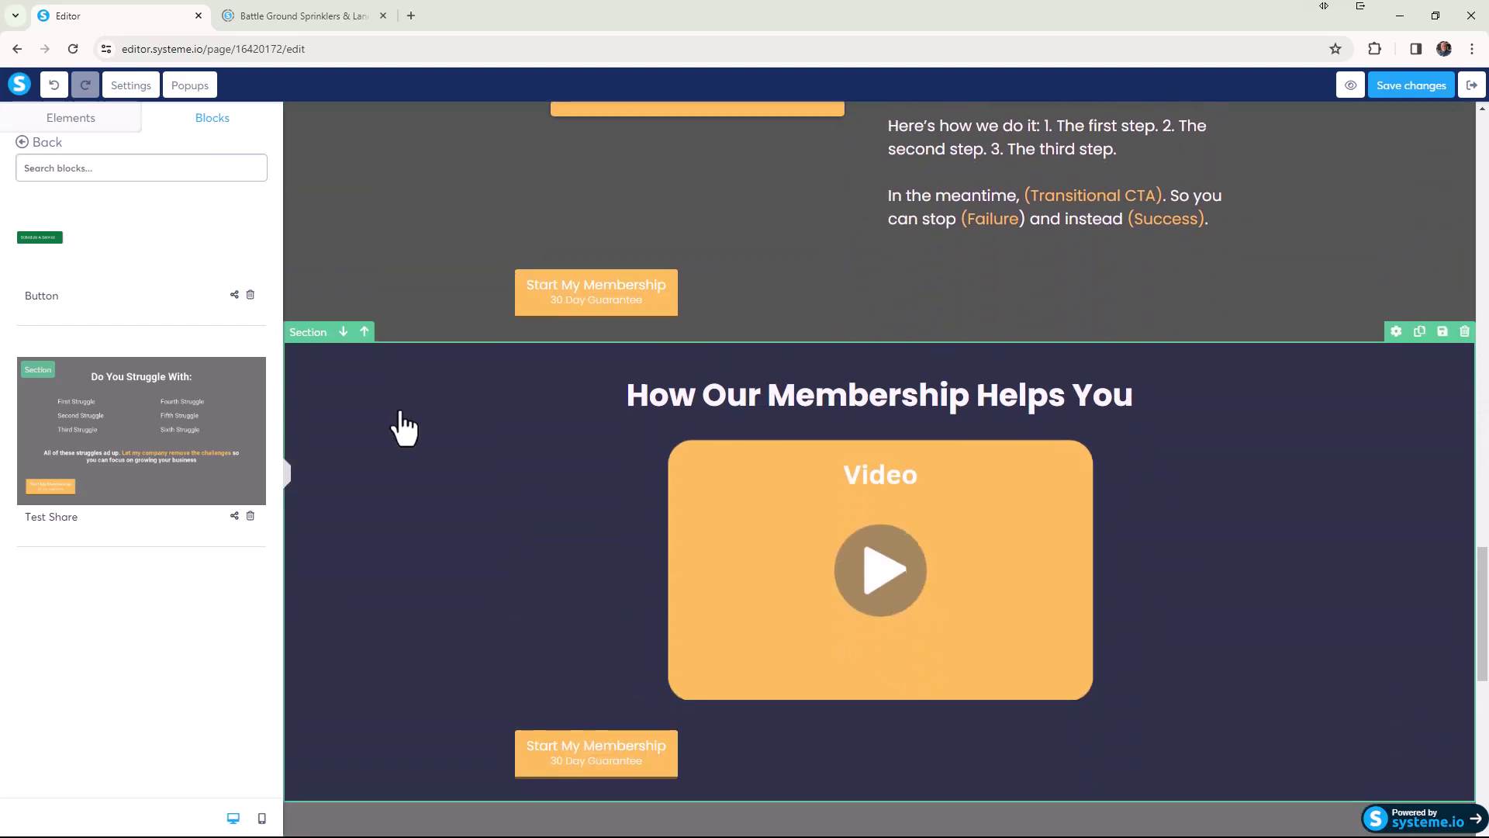
scroll(403, 425, down, 3)
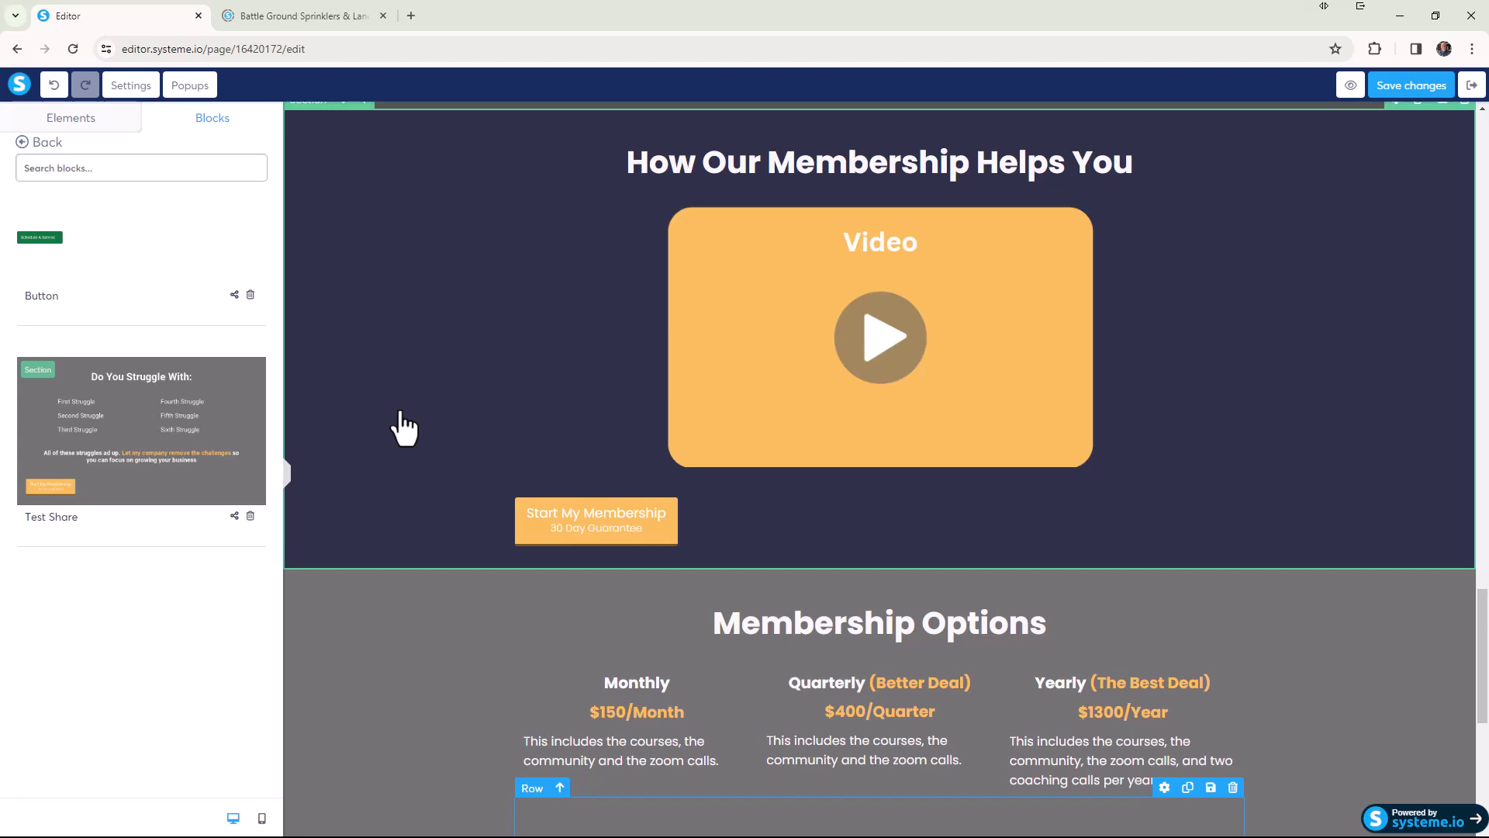
scroll(404, 426, down, 7)
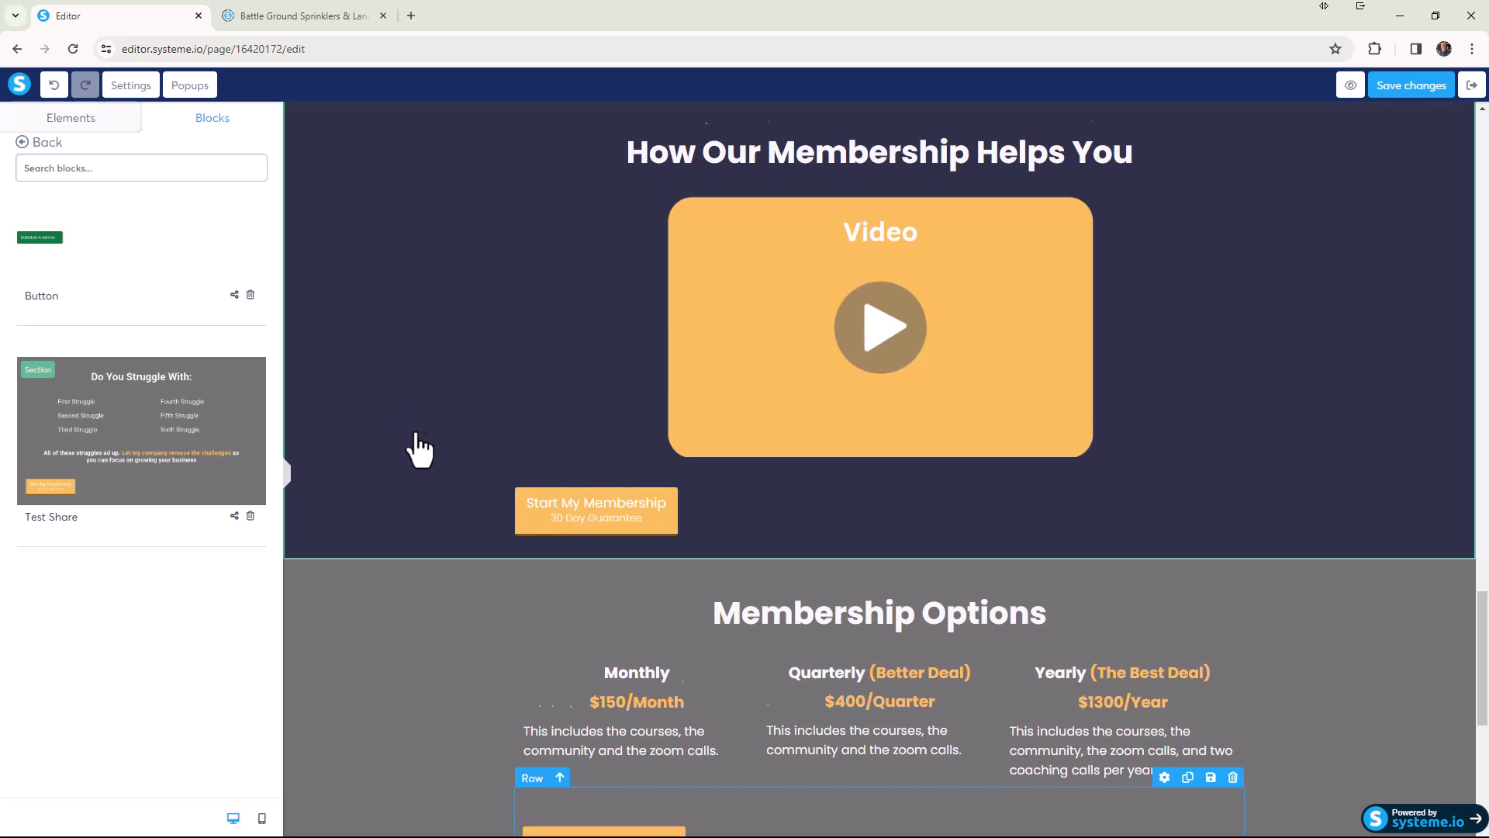
scroll(419, 502, up, 20)
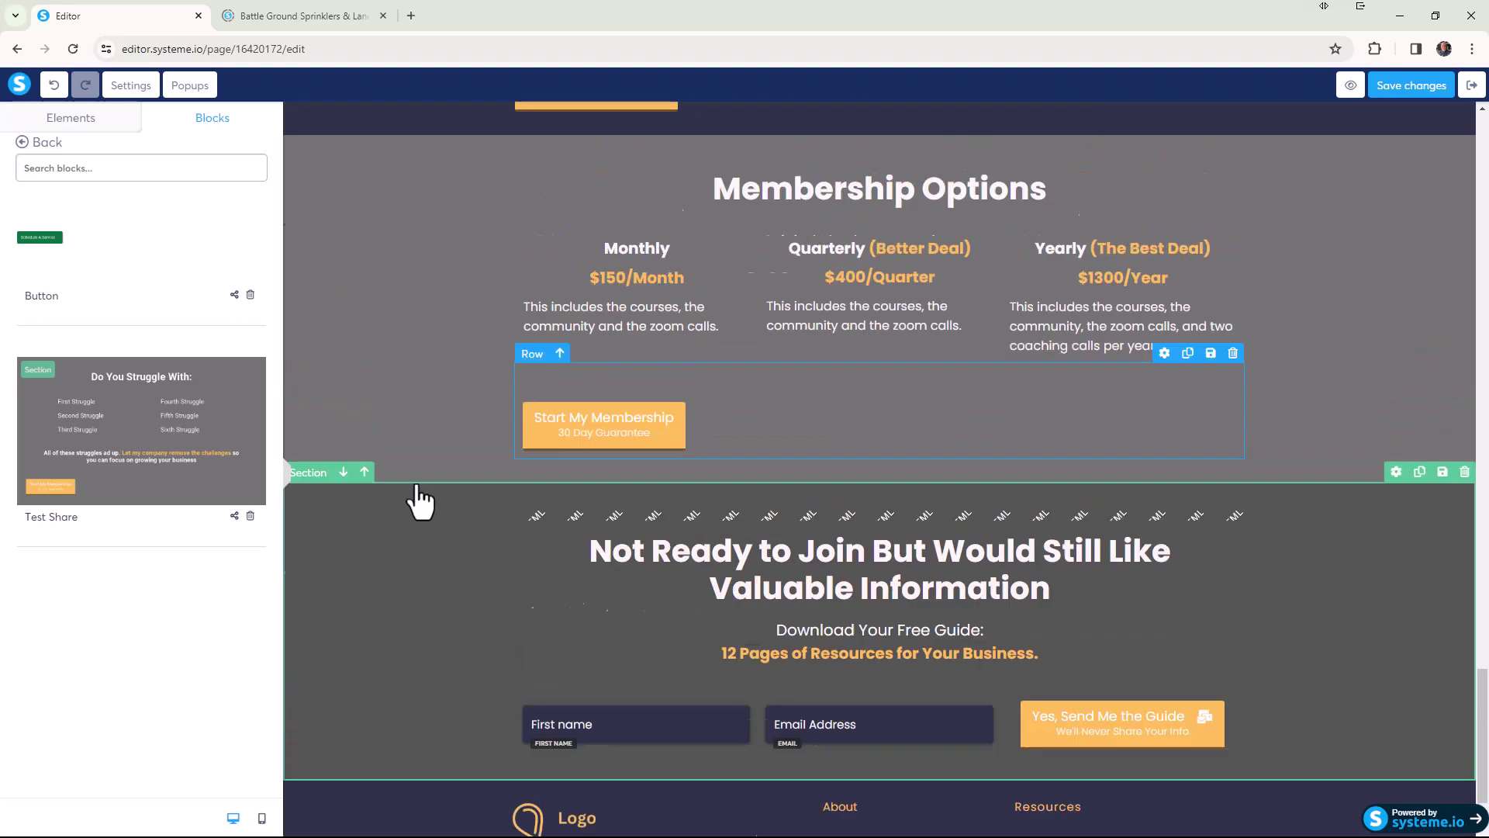
scroll(420, 503, down, 10)
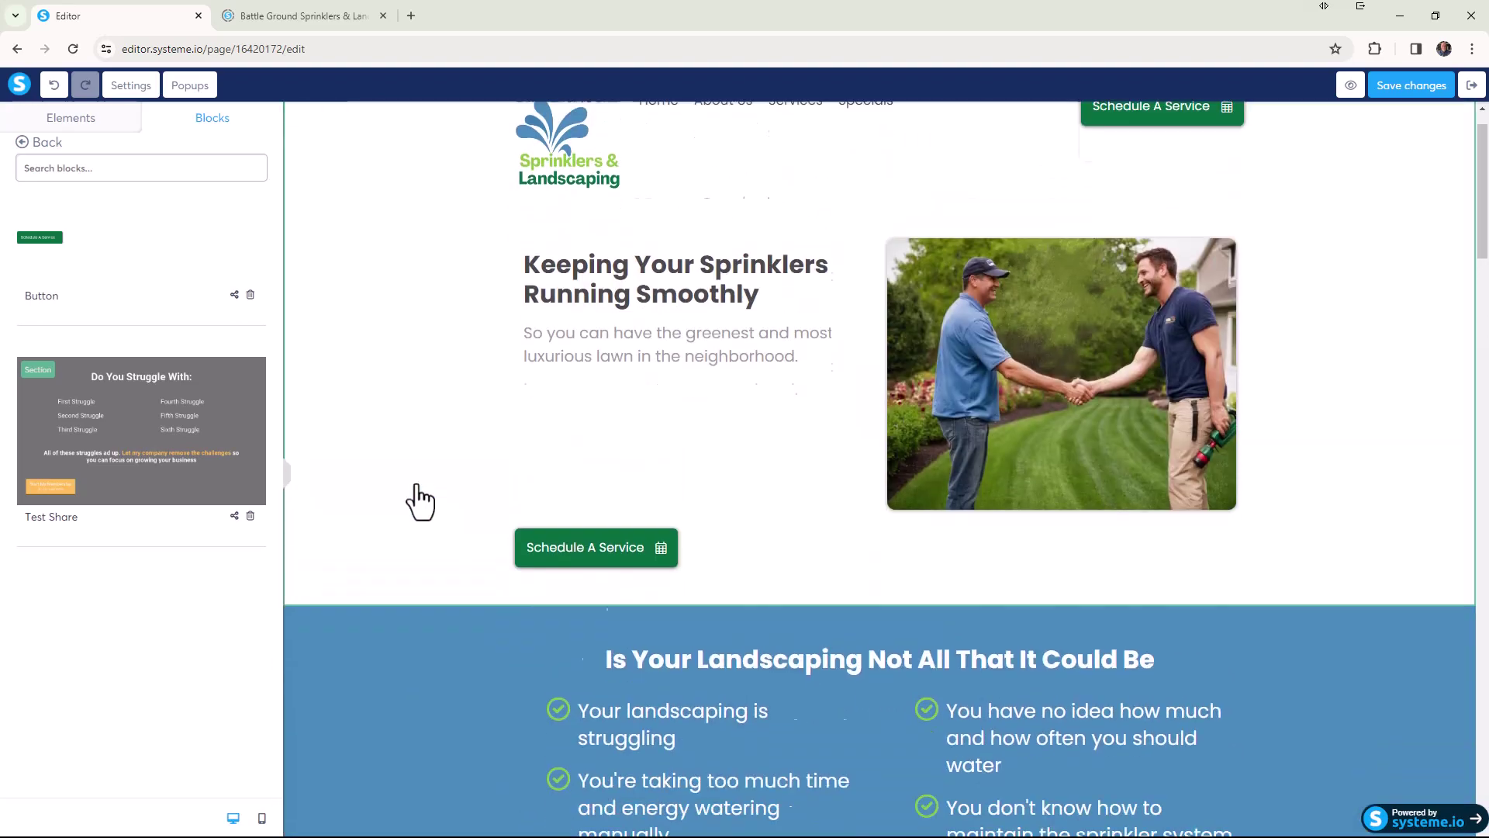
scroll(420, 502, down, 5)
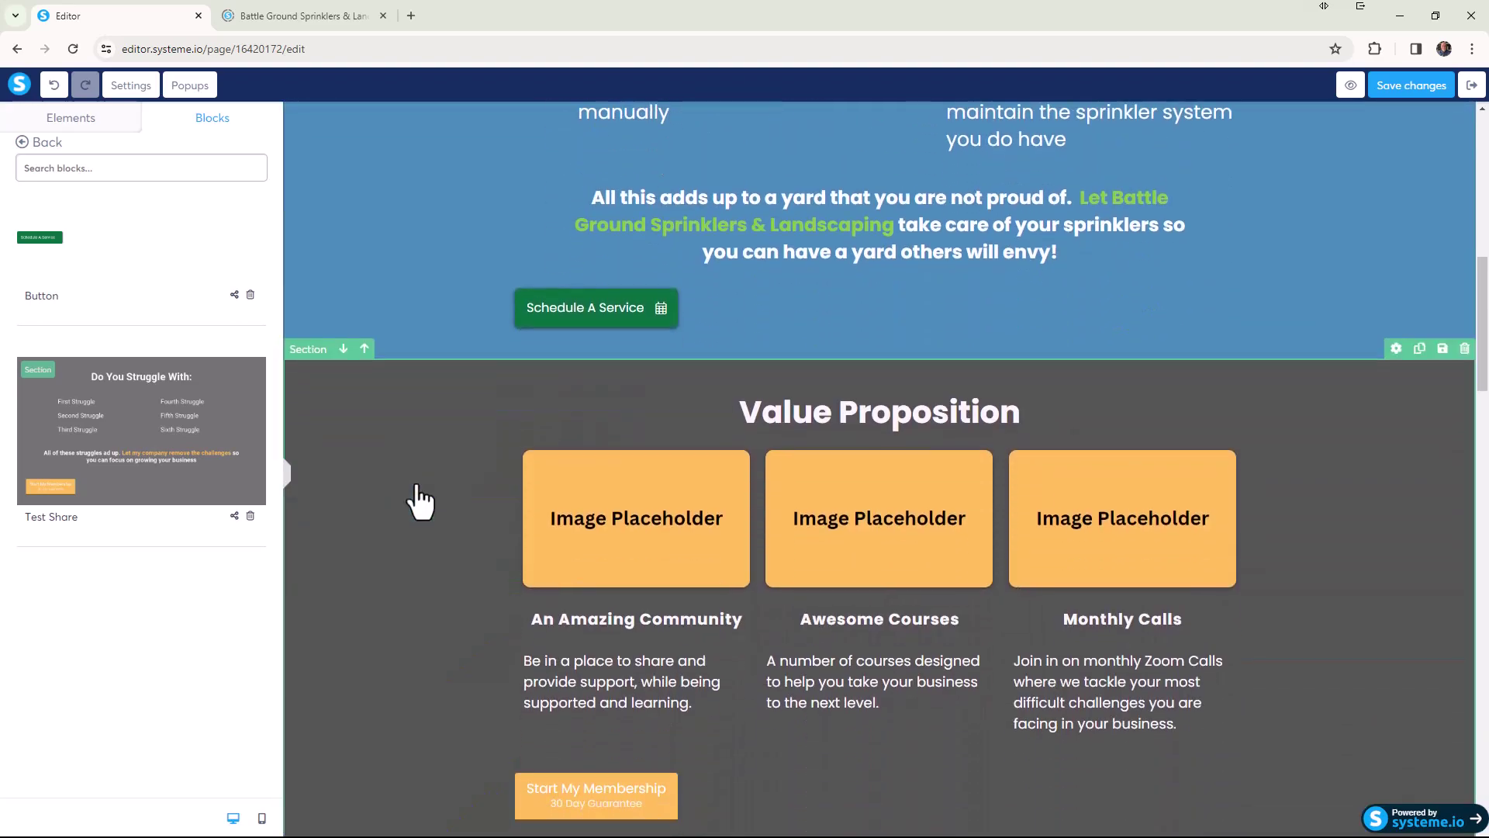
mouse_move(420, 503)
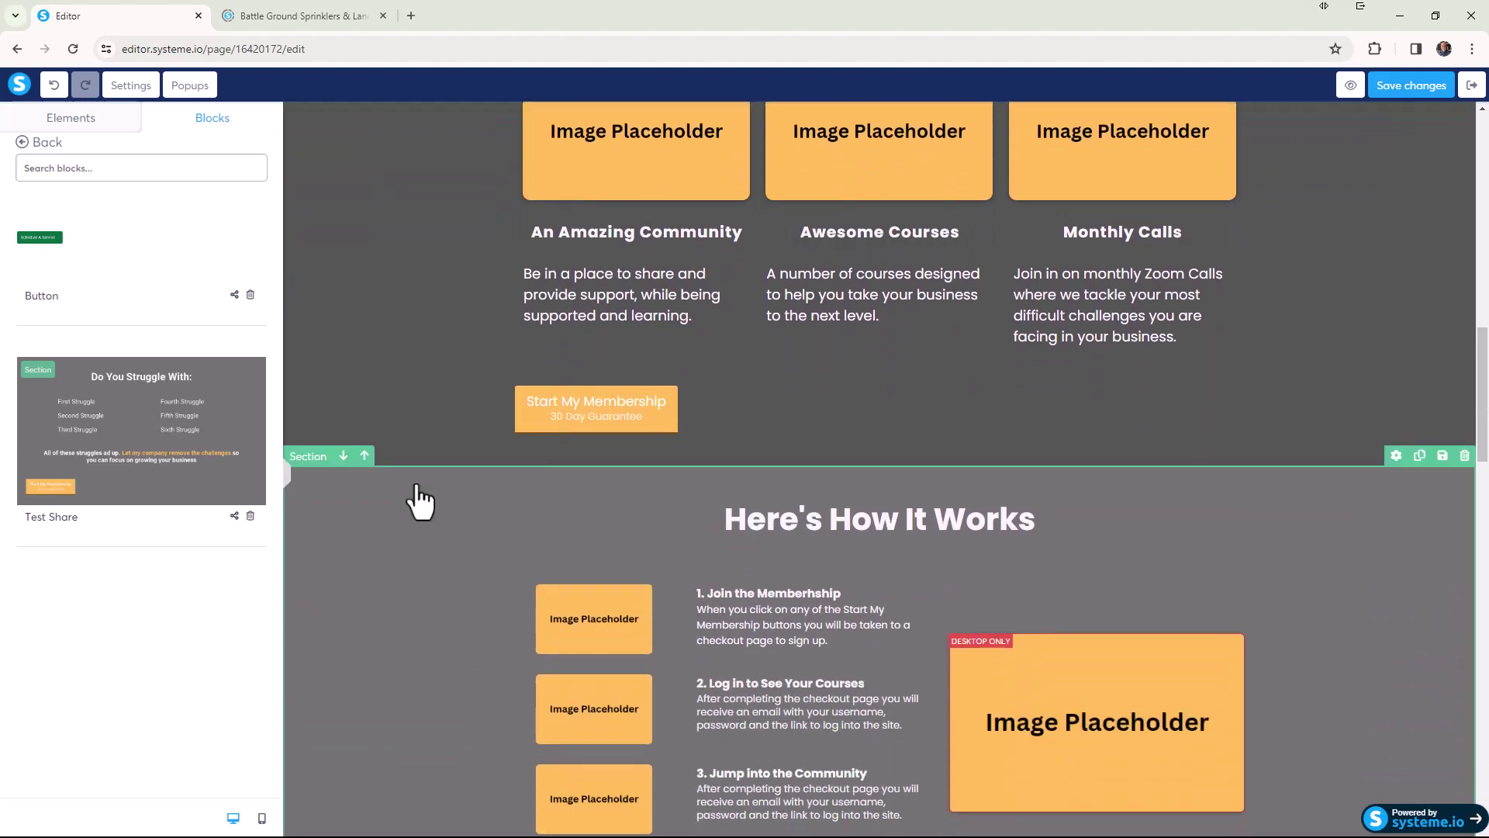